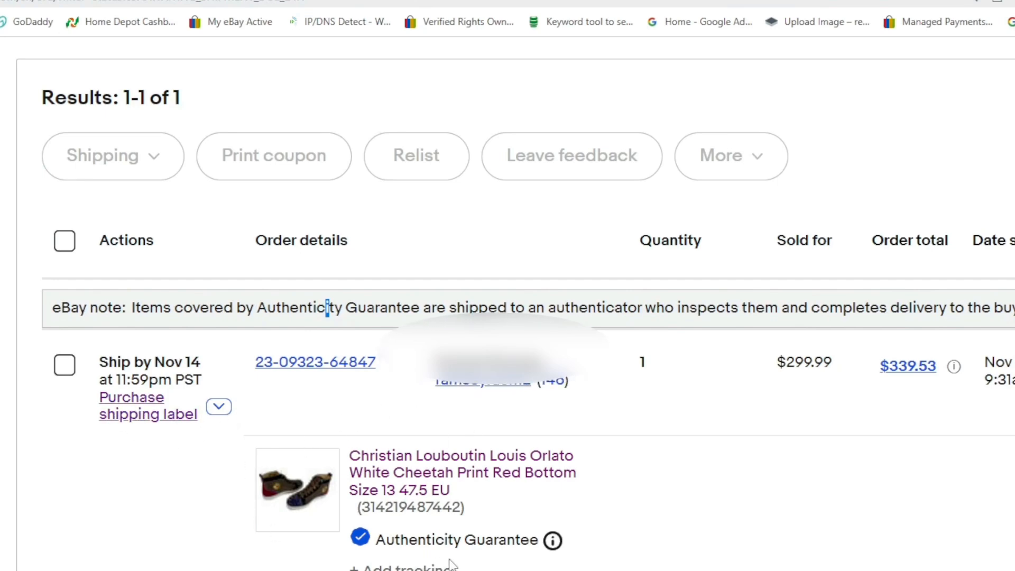
Look through the available actions for the Christian Louboutin sneakers order and open its shipping label purchase.
{"action": "left_click", "coordinate": [218, 409]}
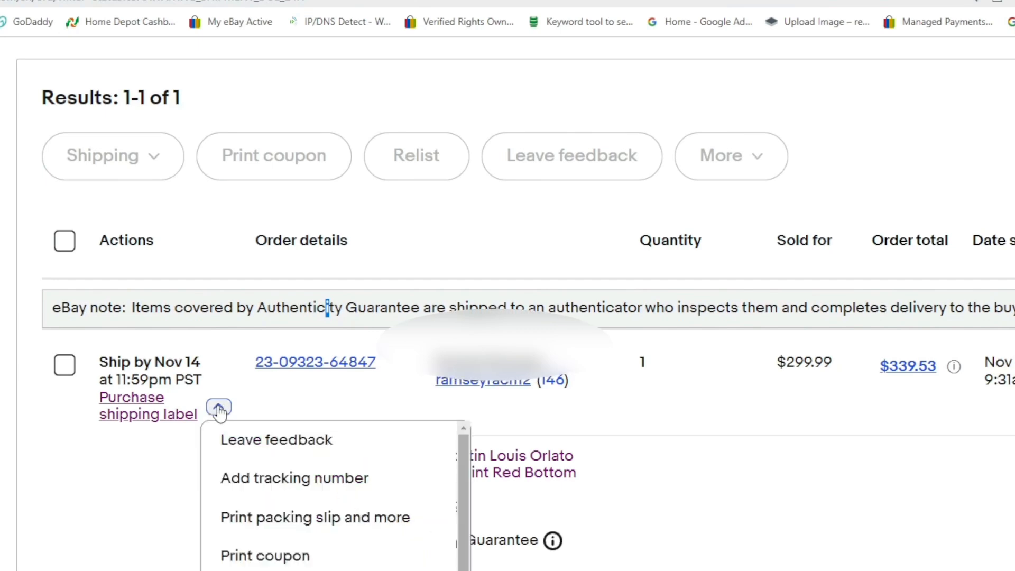
{"action": "scroll", "coordinate": [275, 529], "scroll_direction": "down", "scroll_amount": 5}
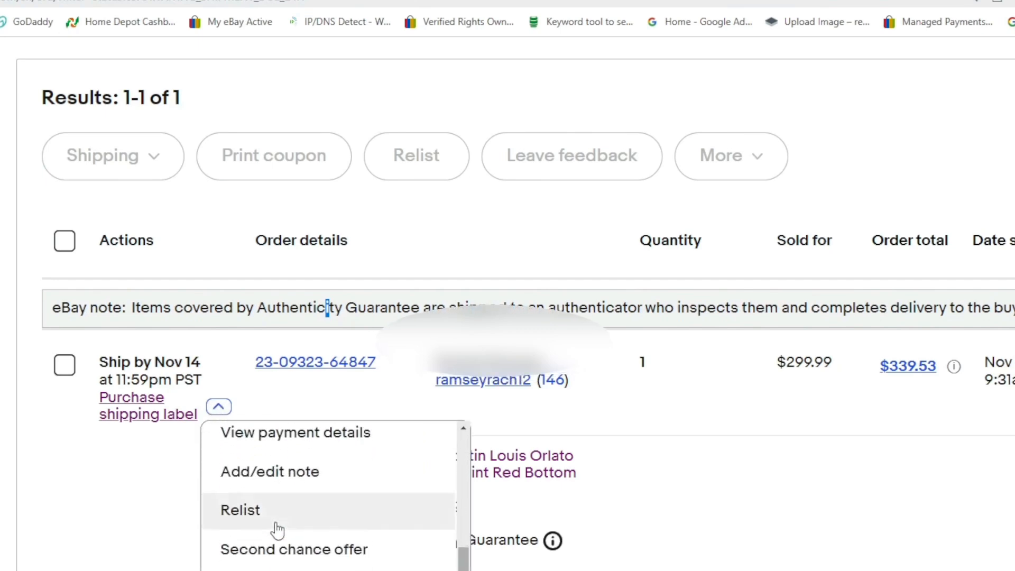
{"action": "scroll", "coordinate": [286, 548], "scroll_direction": "down", "scroll_amount": 2}
{"action": "scroll", "coordinate": [294, 555], "scroll_direction": "up", "scroll_amount": 5}
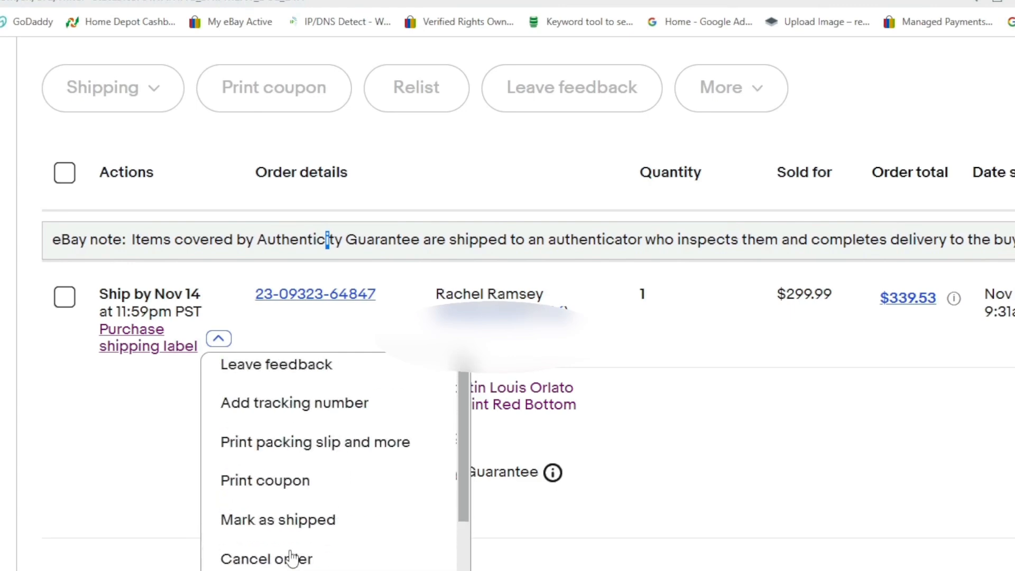
{"action": "scroll", "coordinate": [296, 556], "scroll_direction": "up", "scroll_amount": 3}
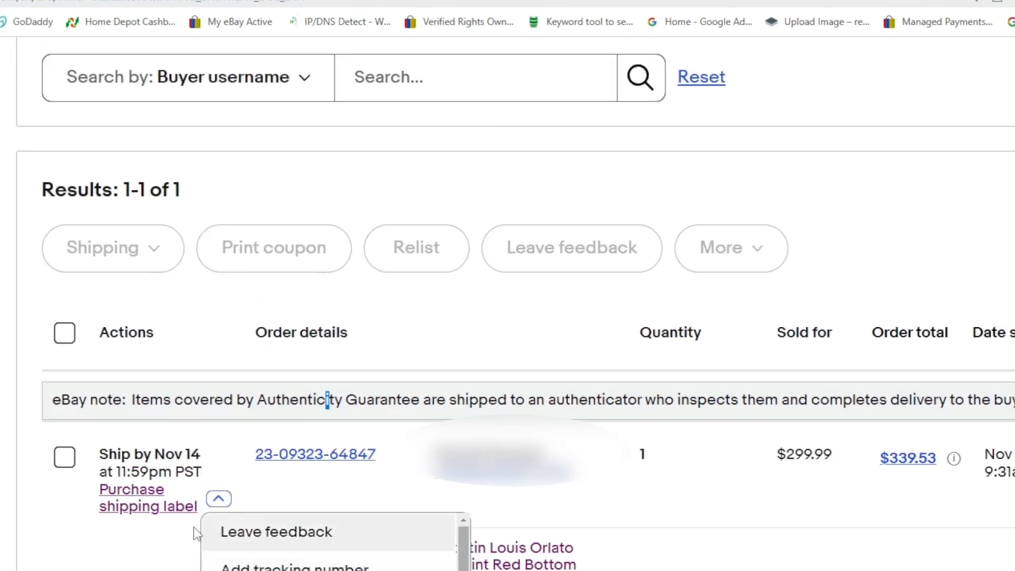
{"action": "left_click", "coordinate": [124, 505]}
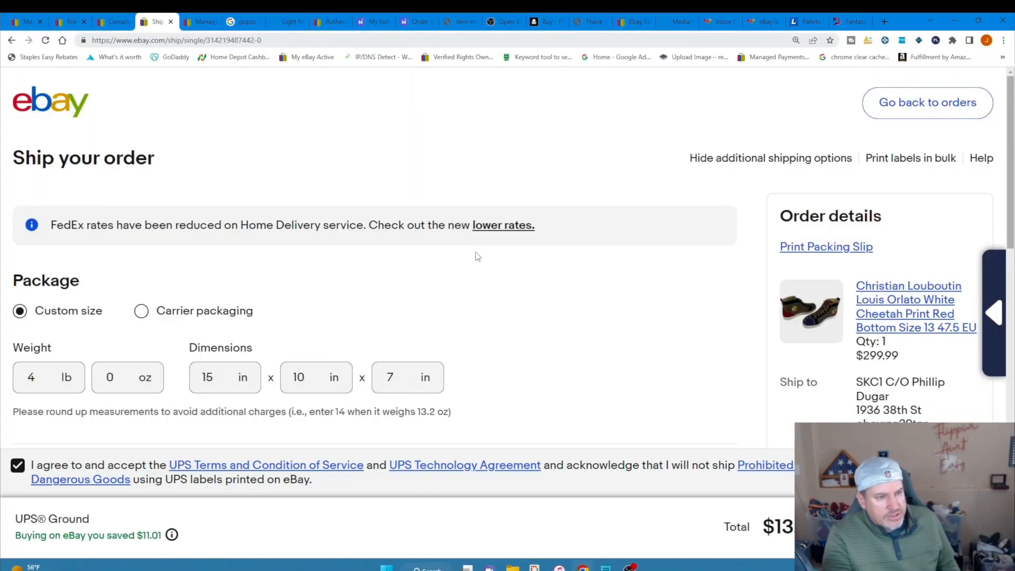
Purchase the UPS Ground shipping label for the Christian Louboutin order and print it on the Rollo Printer.
{"action": "scroll", "coordinate": [597, 285], "scroll_direction": "down", "scroll_amount": 4}
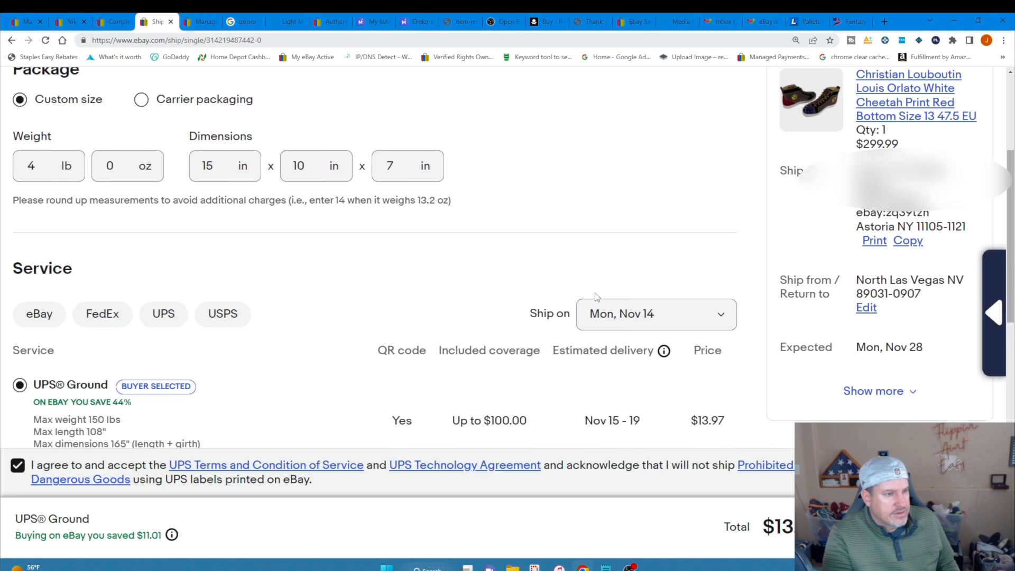
{"action": "scroll", "coordinate": [596, 297], "scroll_direction": "down", "scroll_amount": 4}
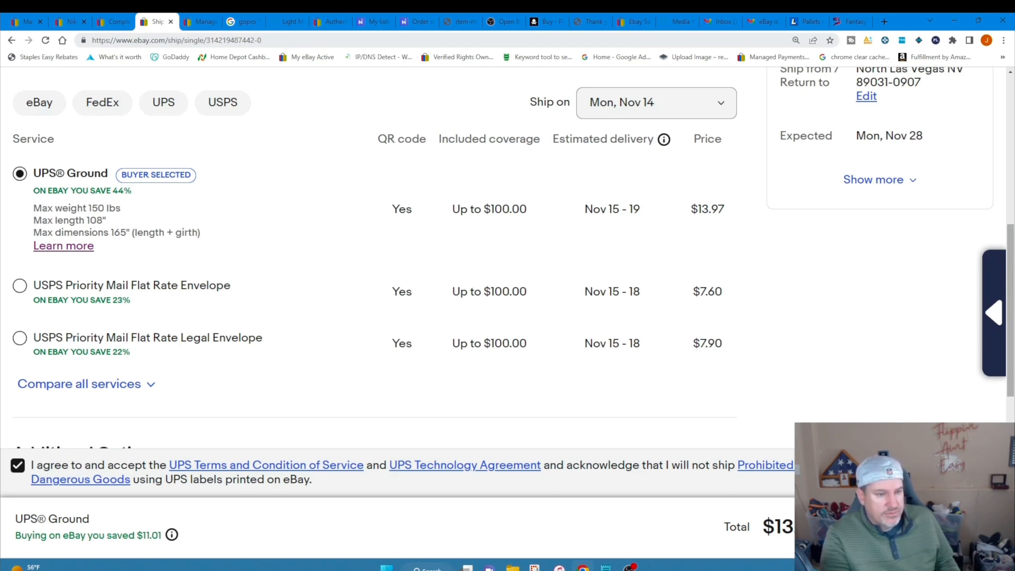
{"action": "left_click", "coordinate": [903, 527]}
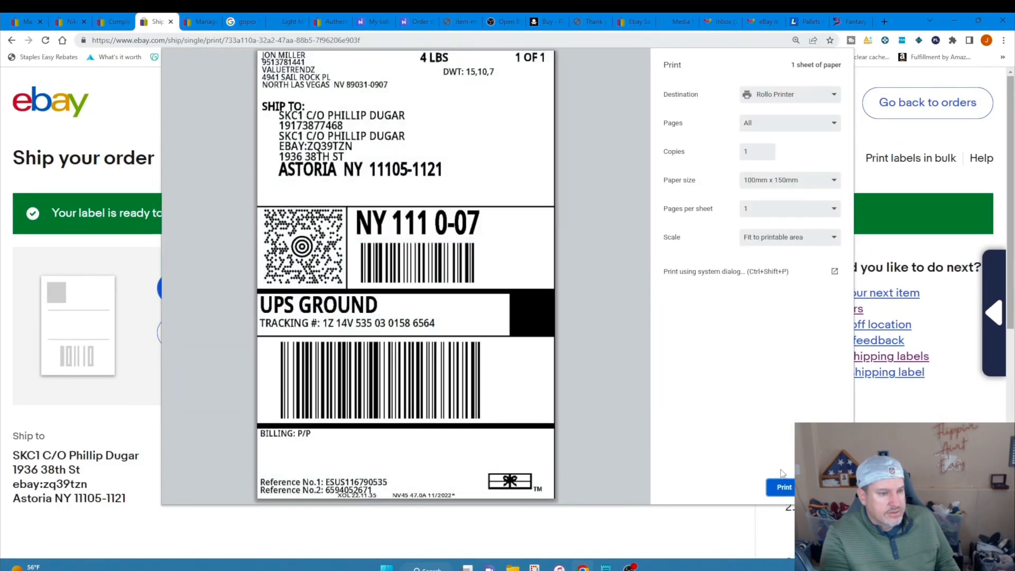
{"action": "left_click", "coordinate": [783, 487]}
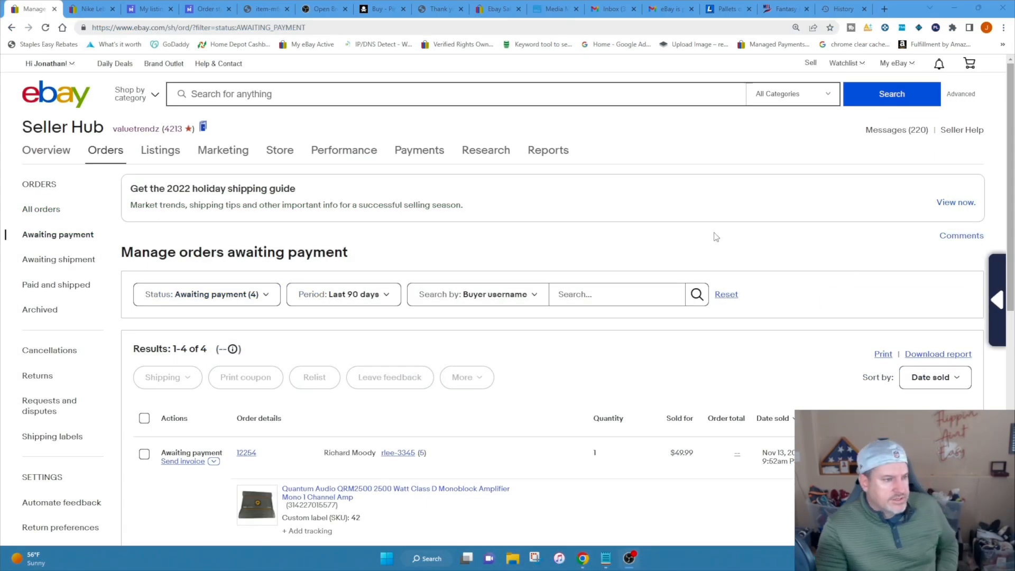
Examine the orders awaiting payment, enlarged to 150%, especially the sale date of the Nike Lebron 11 sneakers order.
{"action": "scroll", "coordinate": [739, 233], "scroll_direction": "down", "scroll_amount": 1}
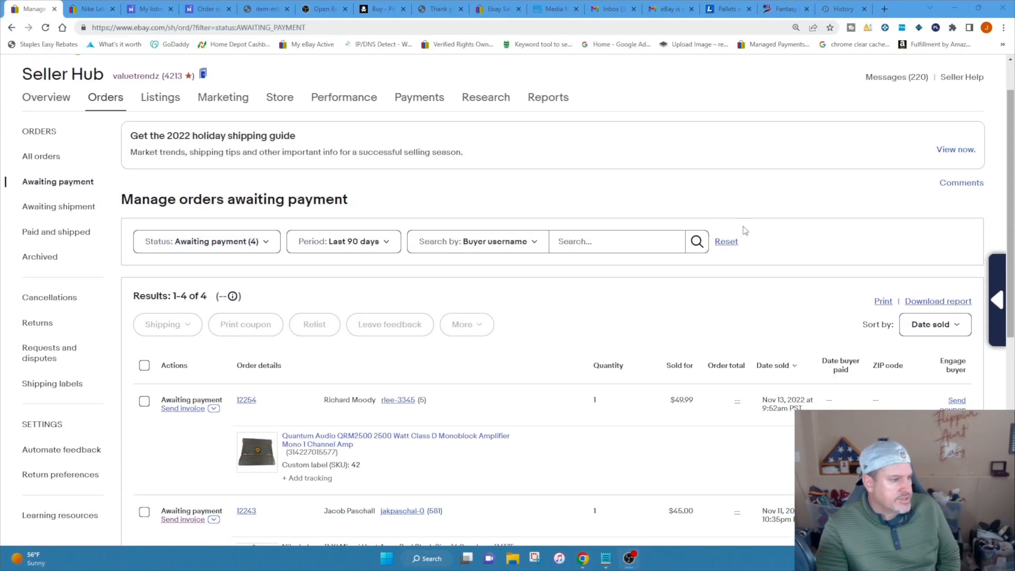
{"action": "scroll", "coordinate": [787, 217], "scroll_direction": "down", "scroll_amount": 5}
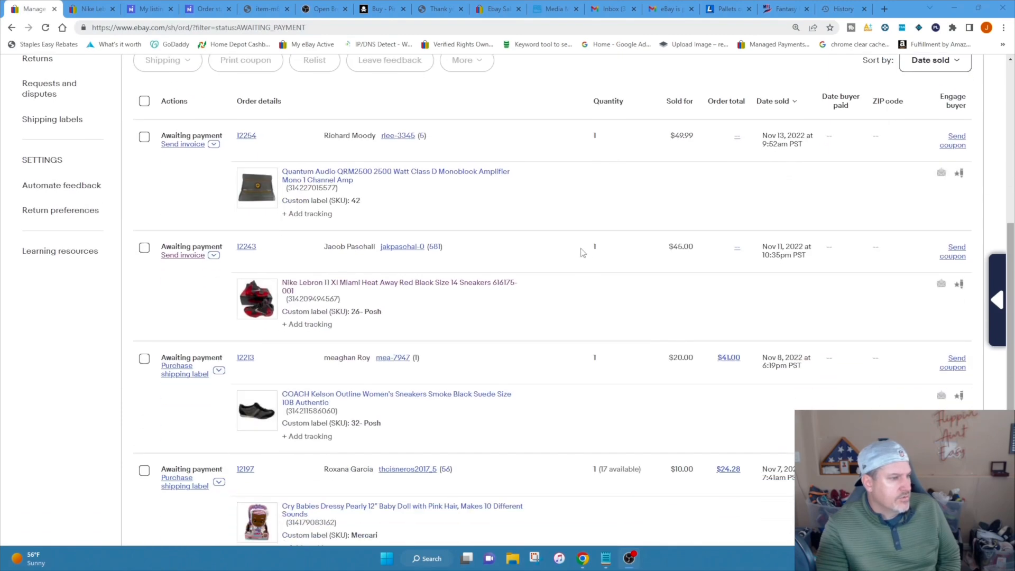
{"action": "scroll", "coordinate": [582, 256], "scroll_direction": "down", "scroll_amount": 2}
{"action": "scroll", "coordinate": [527, 258], "scroll_direction": "up", "scroll_amount": 2}
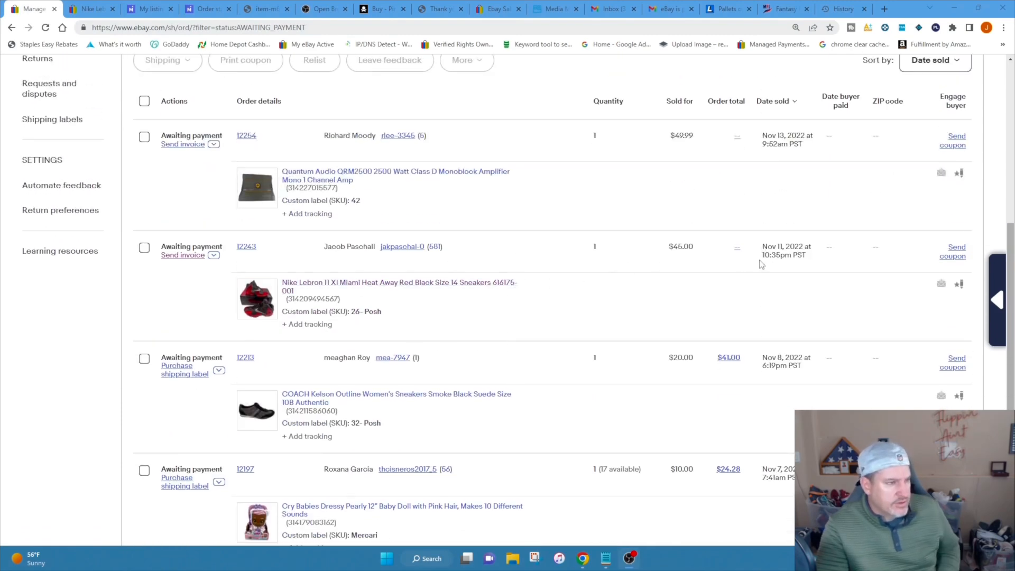
{"action": "scroll", "coordinate": [756, 269], "scroll_direction": "down", "scroll_amount": 3}
{"action": "scroll", "coordinate": [756, 267], "scroll_direction": "up", "scroll_amount": 3}
{"action": "scroll", "coordinate": [756, 266], "scroll_direction": "up", "scroll_amount": 2}
{"action": "scroll", "coordinate": [756, 267], "scroll_direction": "up", "scroll_amount": 1}
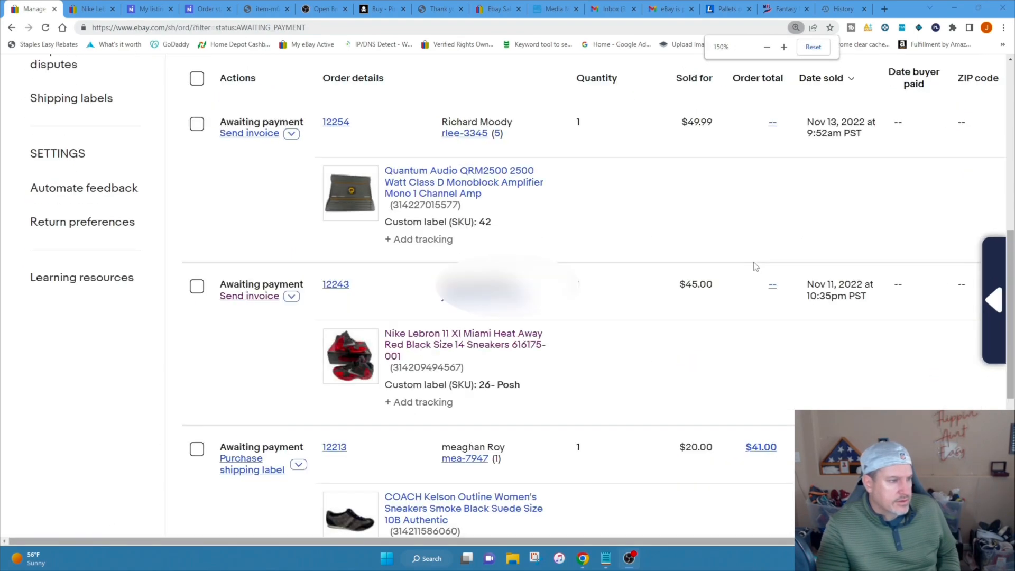
{"action": "left_click_drag", "start_coordinate": [805, 285], "coordinate": [871, 307]}
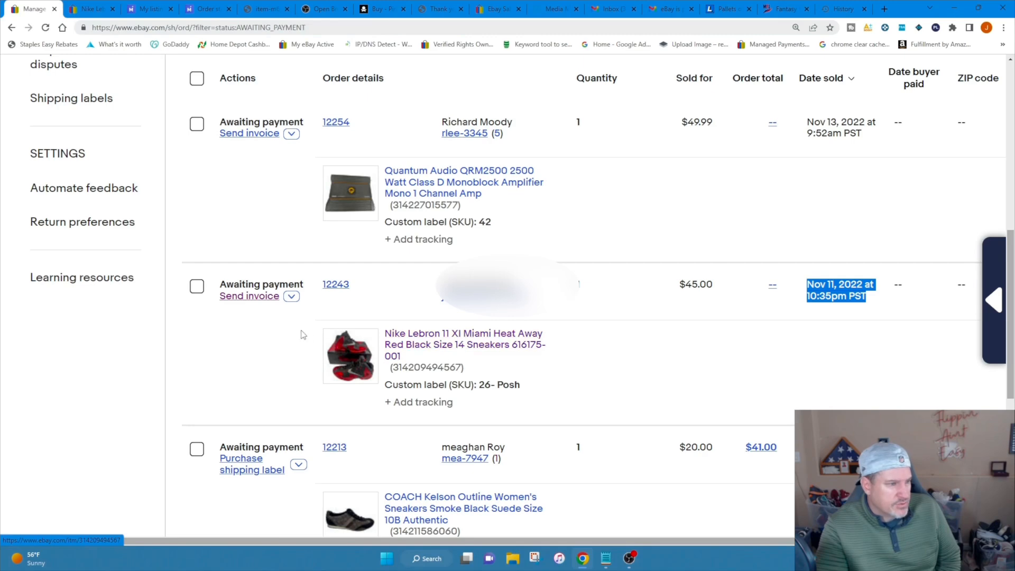
Open the invoice for the Nike Lebron 11 Miami Heat Away sneakers order and check its item amount and subtotal.
{"action": "left_click", "coordinate": [251, 297]}
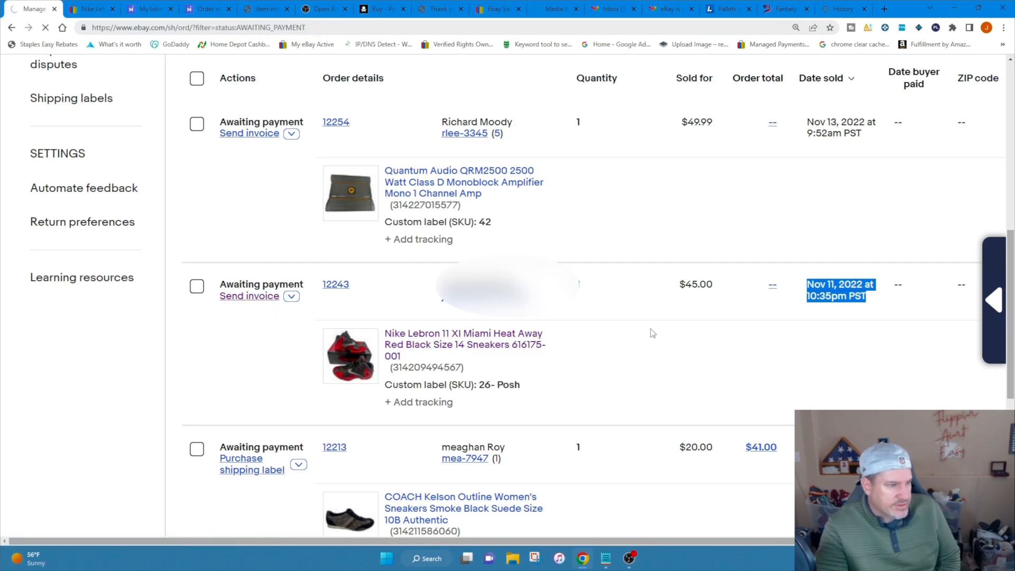
{"action": "scroll", "coordinate": [543, 320], "scroll_direction": "down", "scroll_amount": 1}
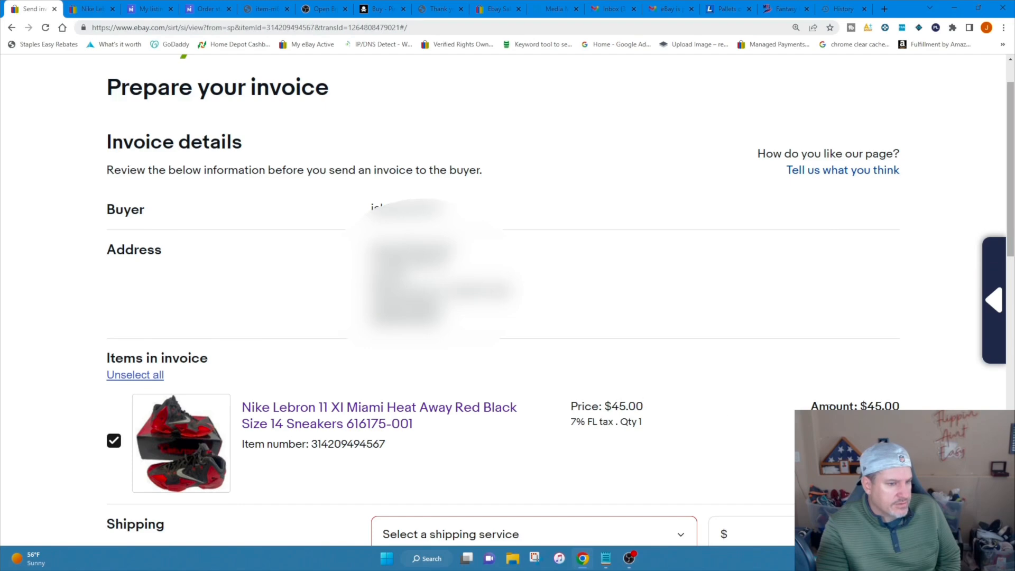
{"action": "left_click_drag", "start_coordinate": [913, 409], "coordinate": [813, 406]}
{"action": "left_click_drag", "start_coordinate": [1009, 172], "coordinate": [1010, 273]}
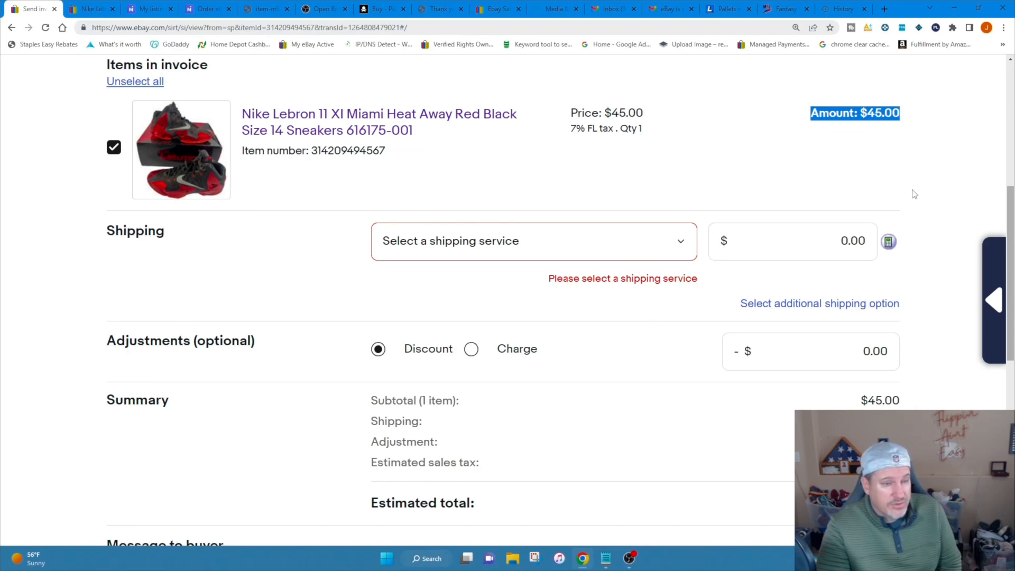
{"action": "left_click_drag", "start_coordinate": [859, 403], "coordinate": [902, 402]}
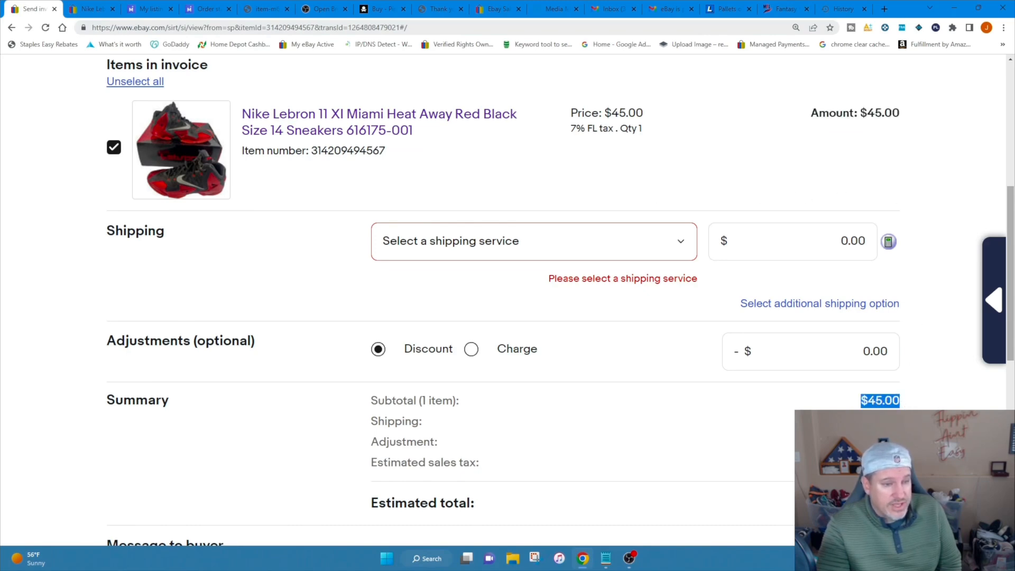
{"action": "left_click", "coordinate": [902, 415]}
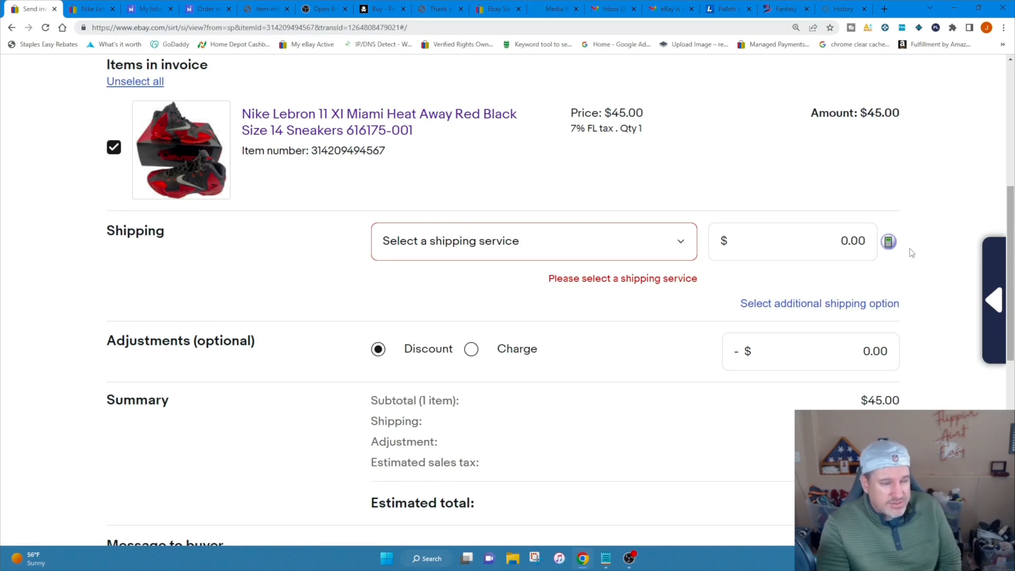
Set the invoice's shipping service to UPS Ground with a shipping charge of $13.97.
{"action": "left_click", "coordinate": [682, 241]}
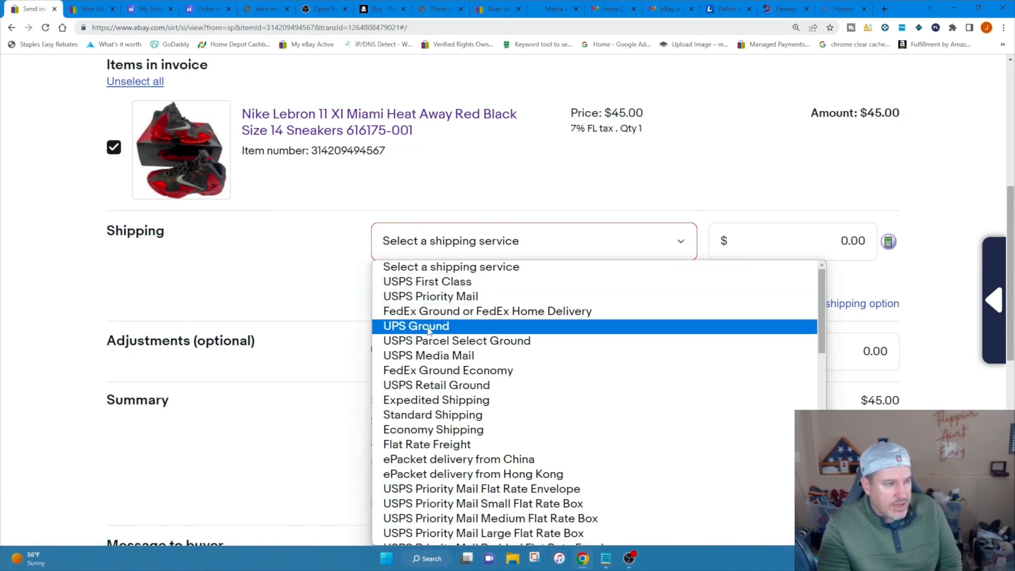
{"action": "left_click", "coordinate": [427, 326]}
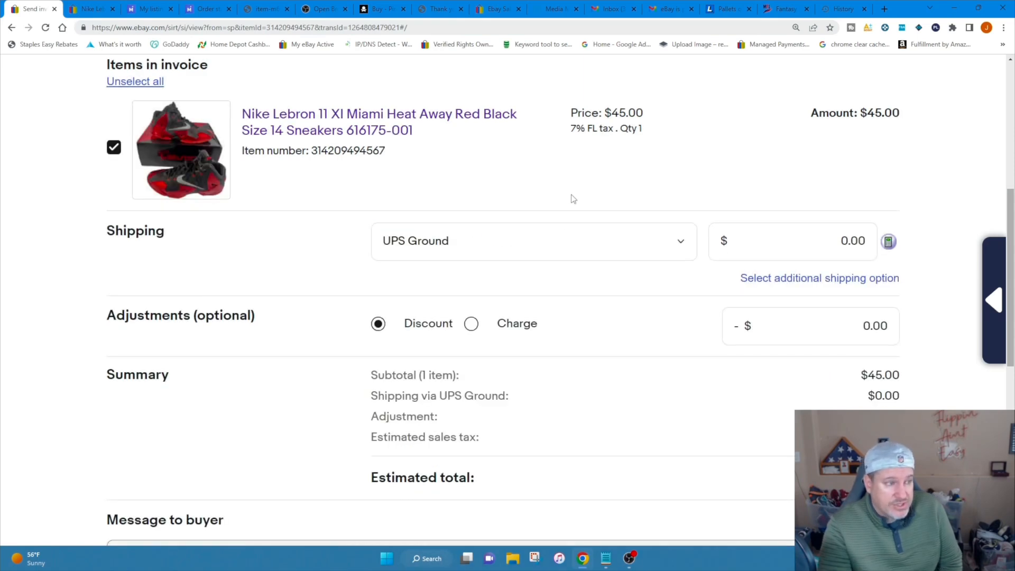
{"action": "left_click_drag", "start_coordinate": [823, 237], "coordinate": [900, 237]}
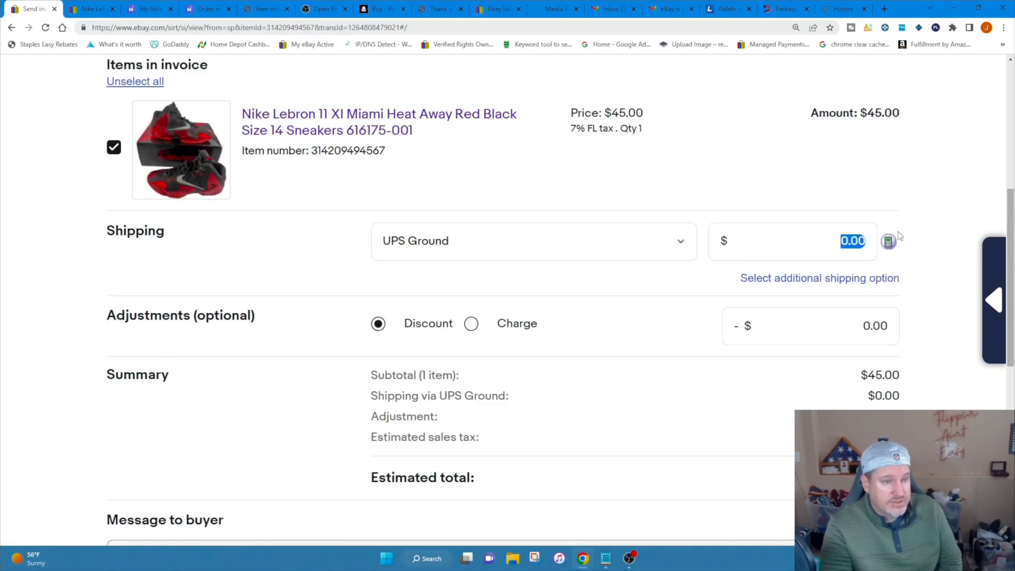
{"action": "type", "text": "13.97"}
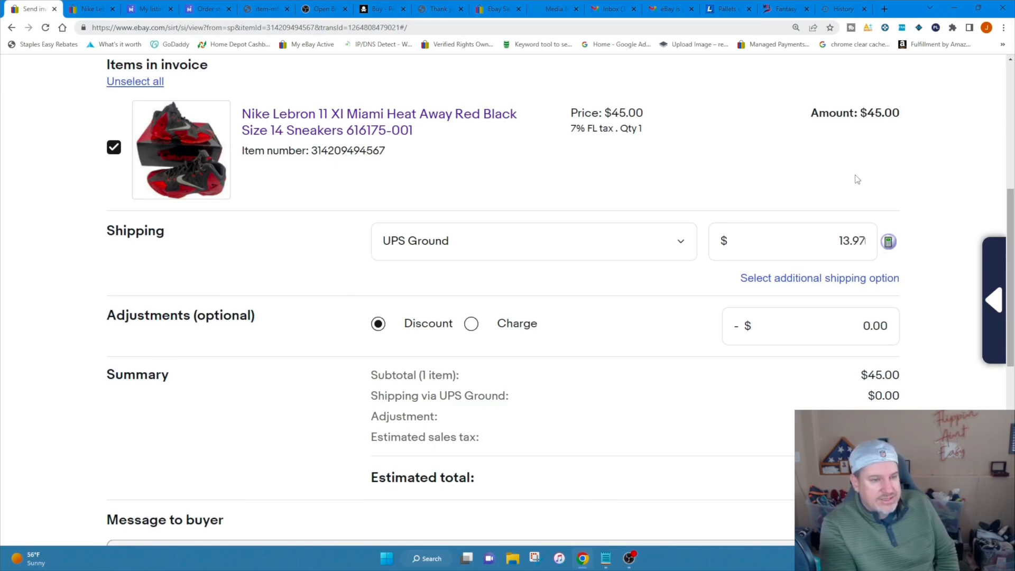
{"action": "left_click", "coordinate": [961, 191]}
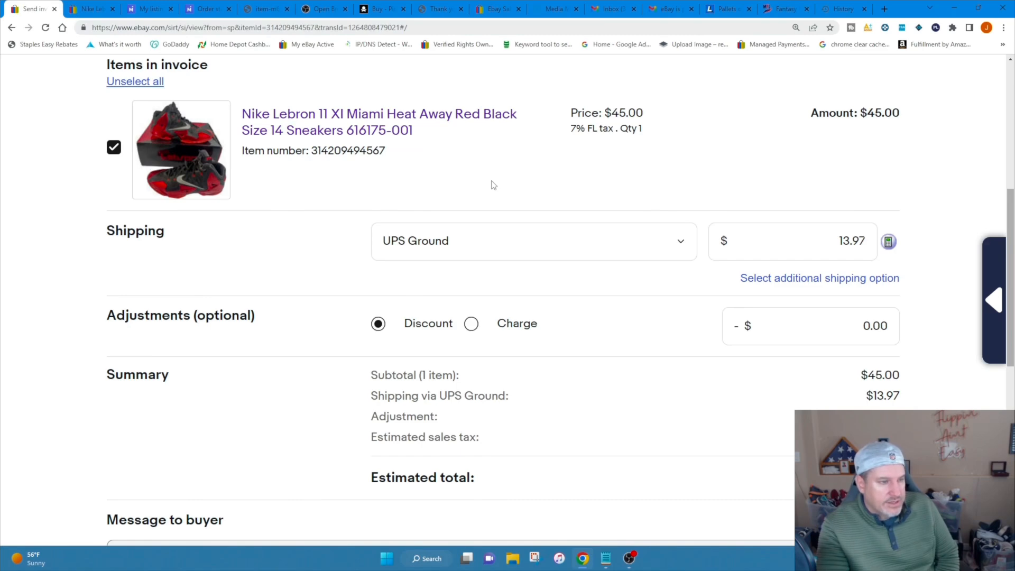
Start the message to the buyer with "Here is the invoice for the Lebron shoes you agreed to purchase.".
{"action": "scroll", "coordinate": [491, 185], "scroll_direction": "down", "scroll_amount": 5}
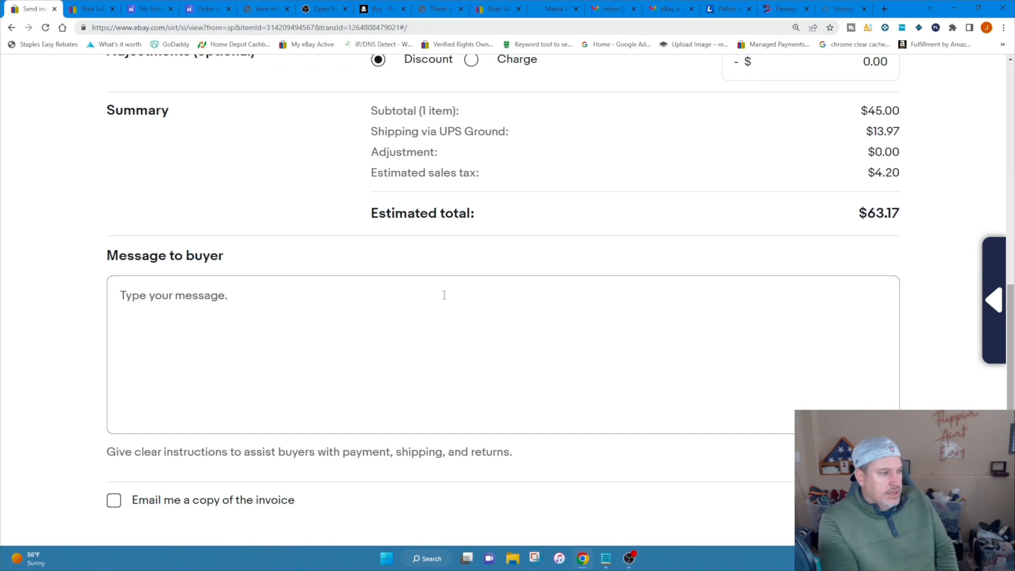
{"action": "left_click", "coordinate": [444, 295]}
{"action": "type", "text": "Here is the vo"}
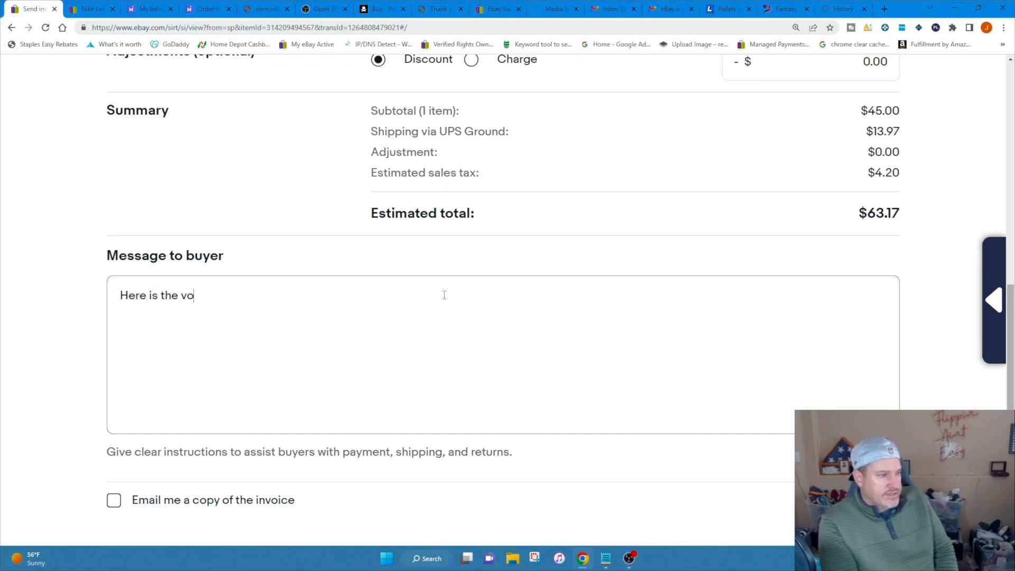
{"action": "type", "text": "invoi ce"}
{"action": "key", "text": "BackSpace"}
{"action": "key", "text": "BackSpace"}
{"action": "key", "text": "BackSpace"}
{"action": "type", "text": "ce for the Lebron shoe"}
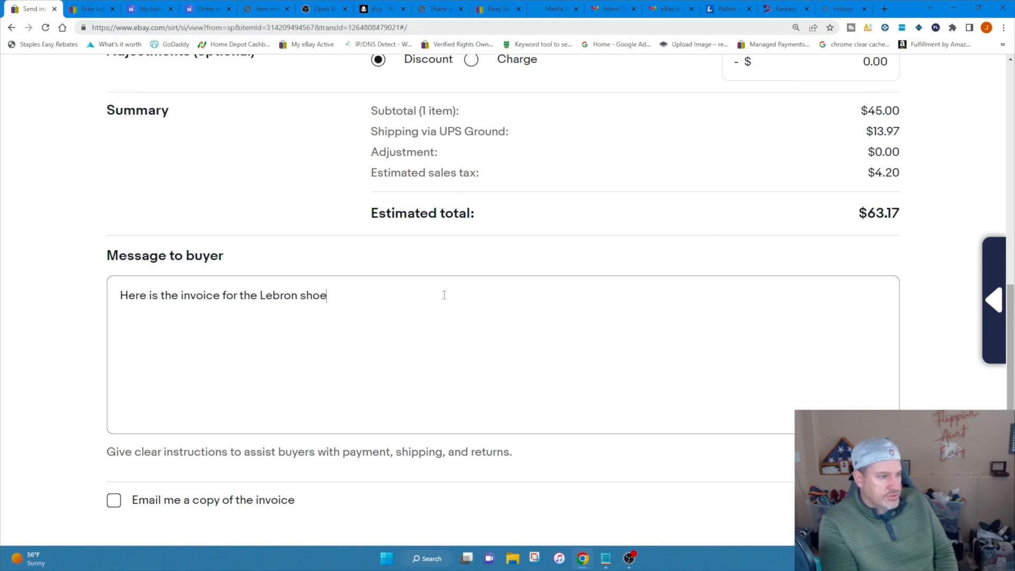
{"action": "type", "text": "s you agreed to purchase."}
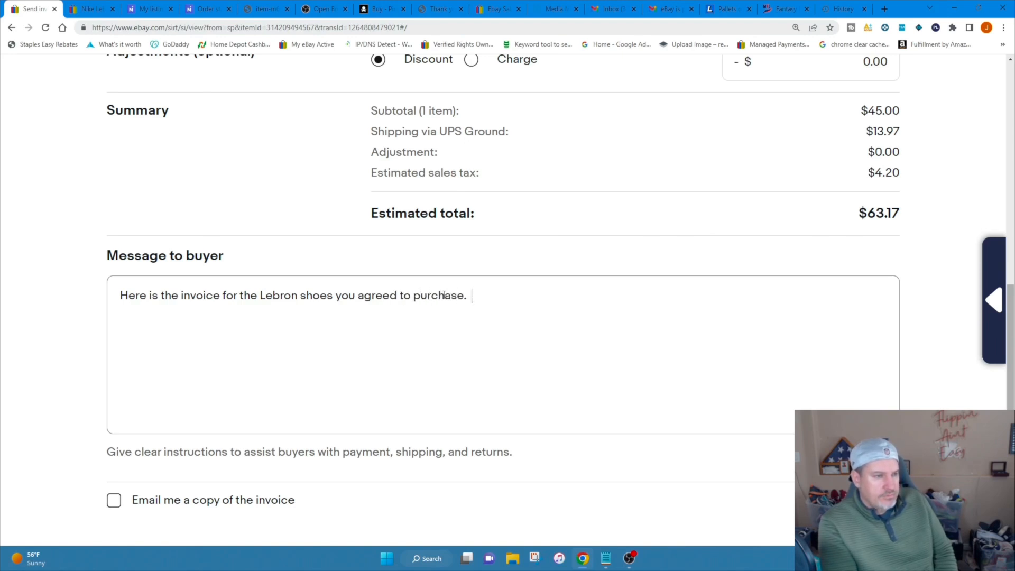
{"action": "type", "text": "  Please note, due to an update with ebay"}
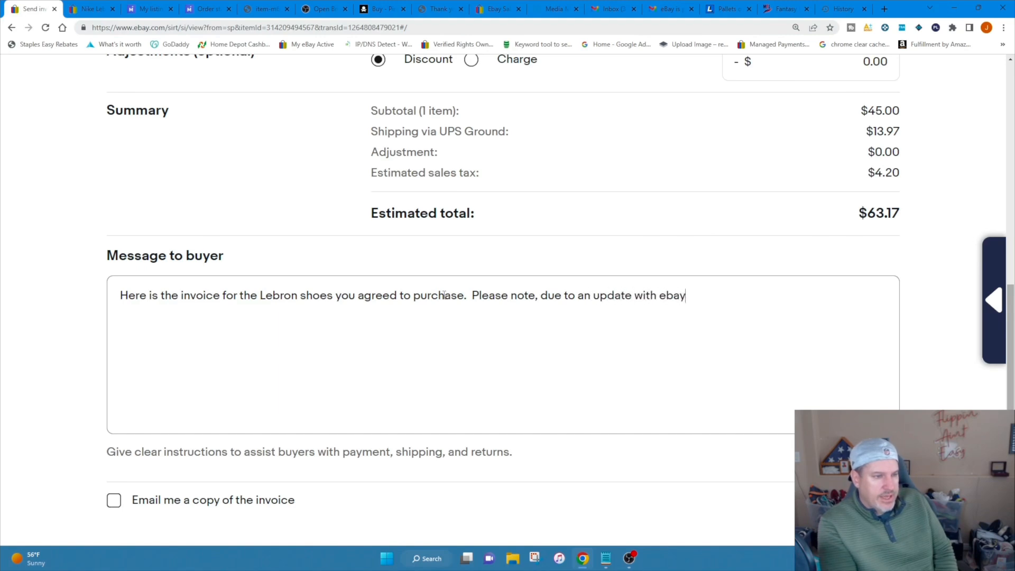
{"action": "type", "text": " recently"}
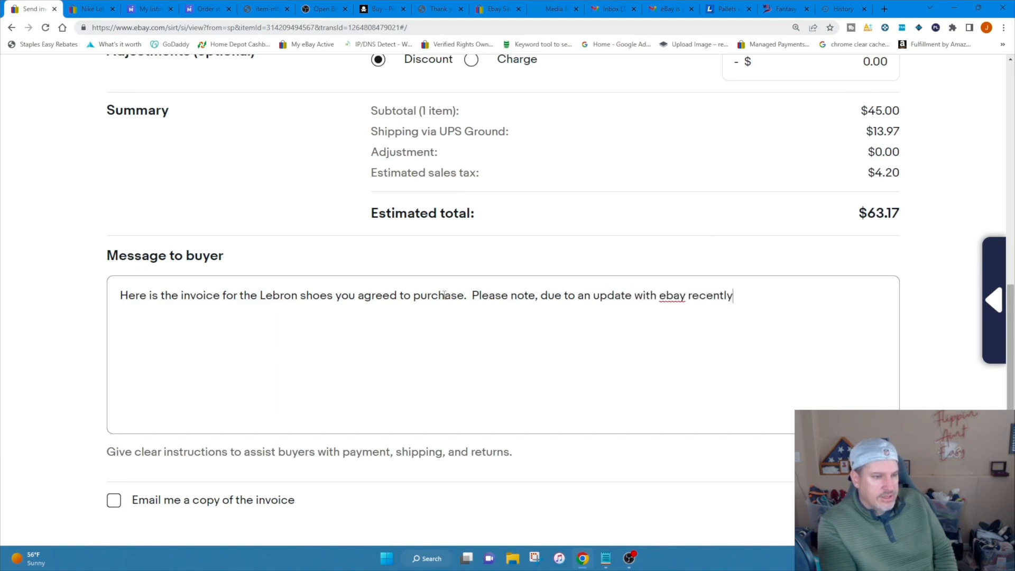
{"action": "type", "text": ", this t"}
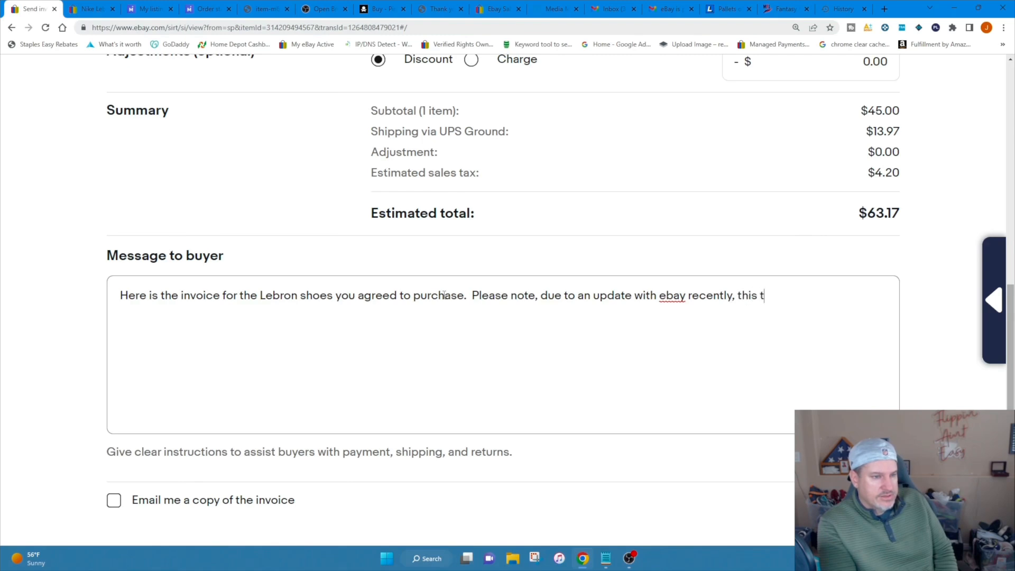
{"action": "type", "text": "ransaction is not going to be"}
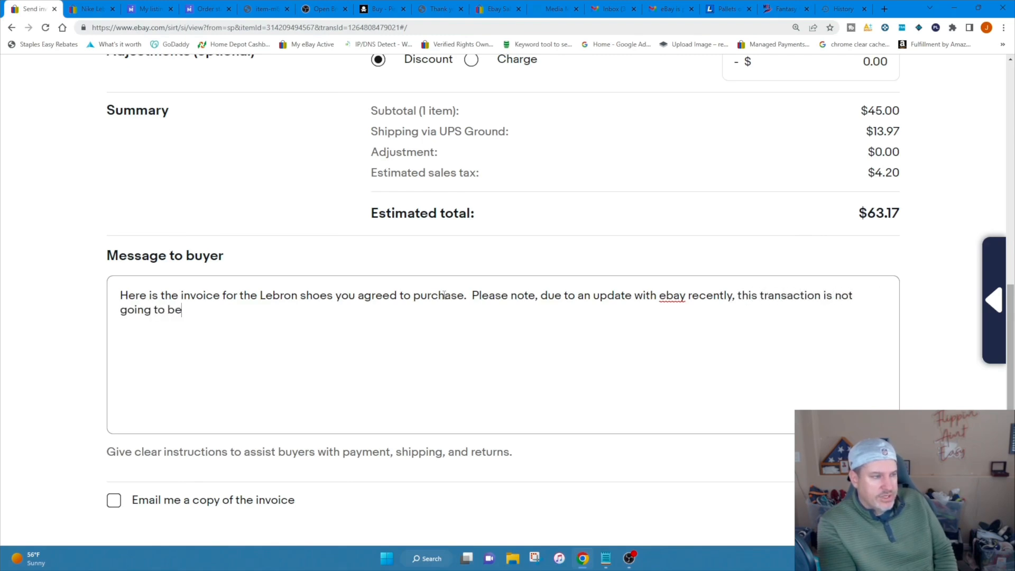
{"action": "type", "text": " shipped to the authentication center at eab"}
Add to the message "Please note, due to an update with ebay recently, this transaction is not going to be shipped to the authentication center at ebay".
{"action": "key", "text": "BackSpace"}
{"action": "key", "text": "BackSpace"}
{"action": "type", "text": "bay"}
Finish the shipping note with "and will be shipped directly to you." and begin the following sentence with "Please let".
{"action": "type", "text": "and wi"}
{"action": "key", "text": "BackSpace"}
{"action": "type", "text": "will be ship"}
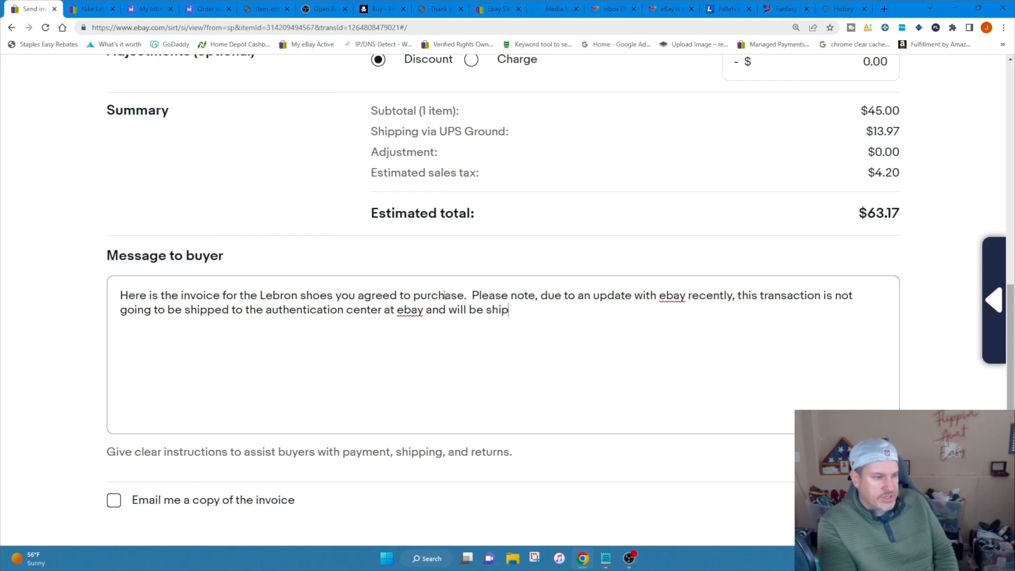
{"action": "type", "text": "ped direcltytly to you.  Plea"}
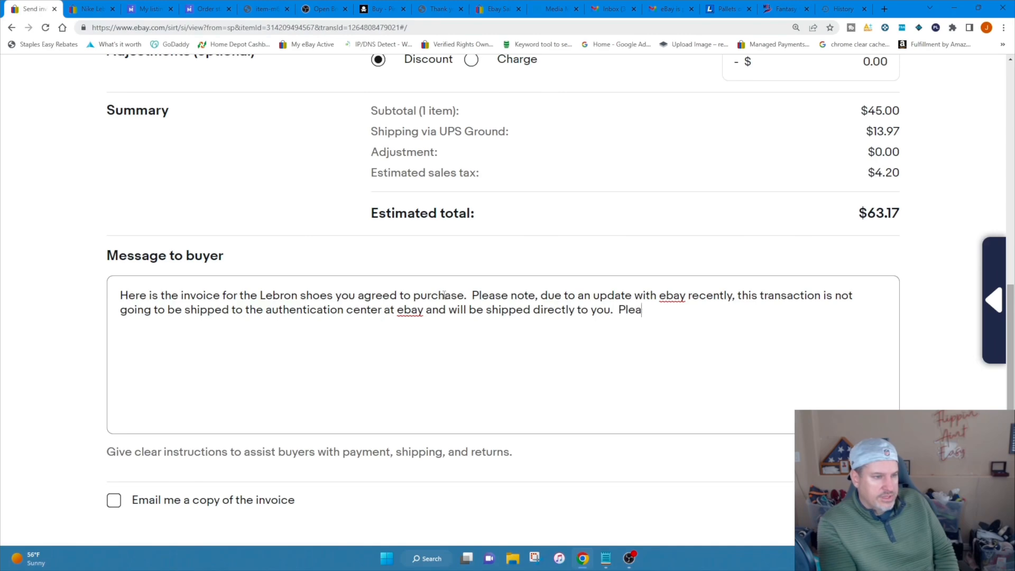
{"action": "type", "text": "se let me know if this is ok, otherwise if I don't hear back from you with your payment"}
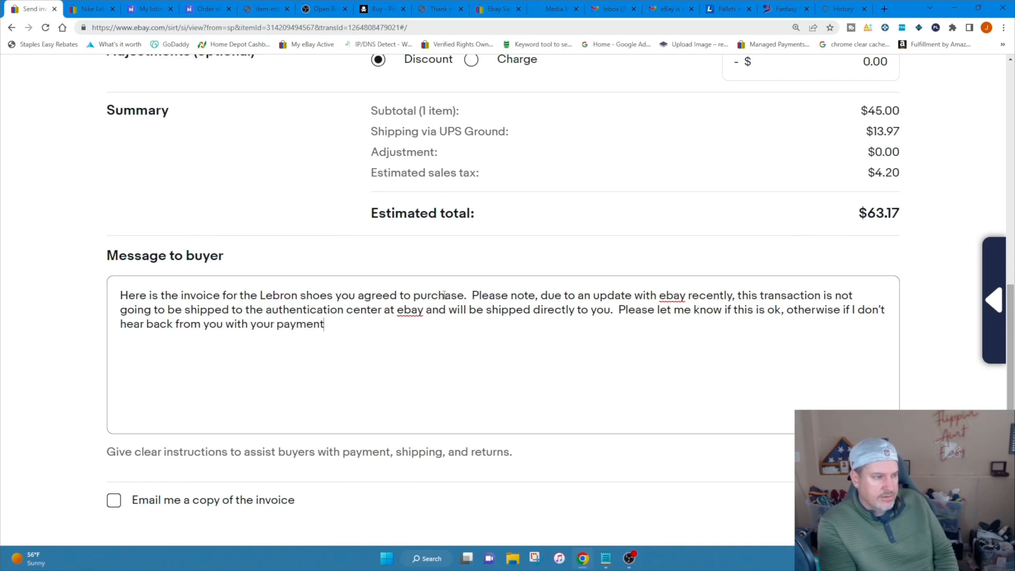
{"action": "type", "text": ", then we will cancel the order tomorrow. "}
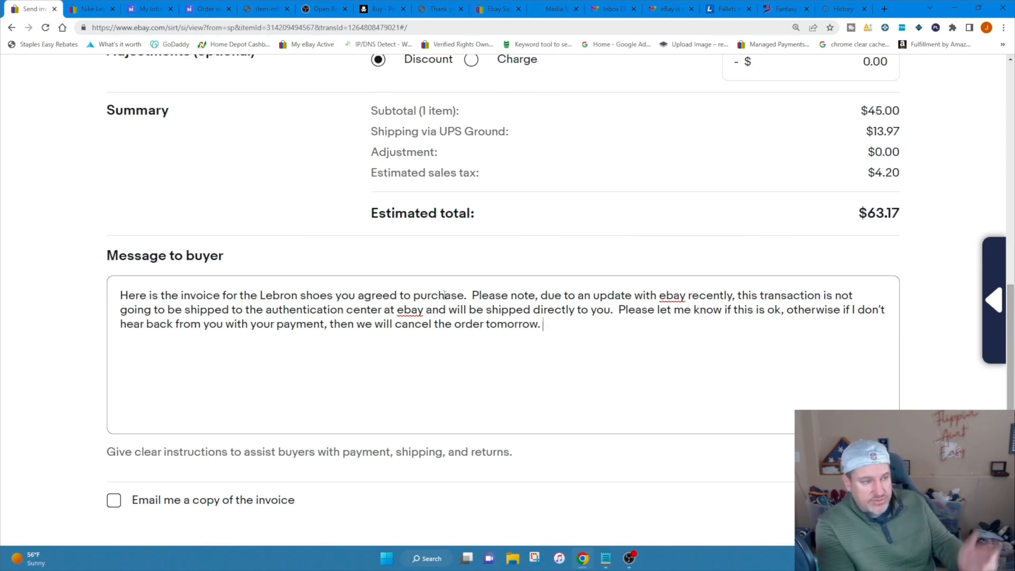
{"action": "type", "text": " Thank you."}
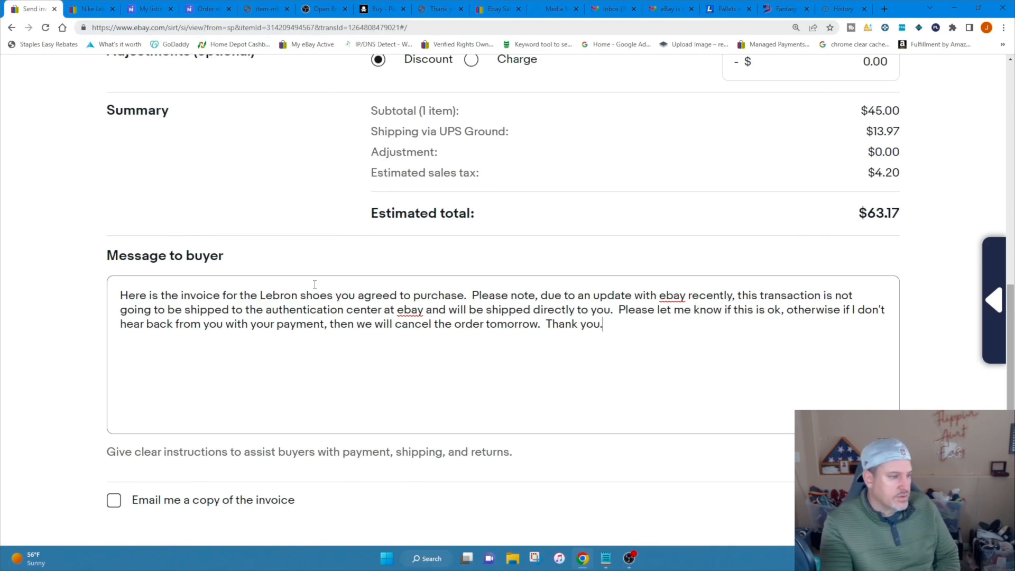
Finish the message with ", then we will cancel the order tomorrow. Thank you." and send the invoice to the buyer.
{"action": "scroll", "coordinate": [269, 288], "scroll_direction": "down", "scroll_amount": 3}
{"action": "left_click", "coordinate": [192, 406]}
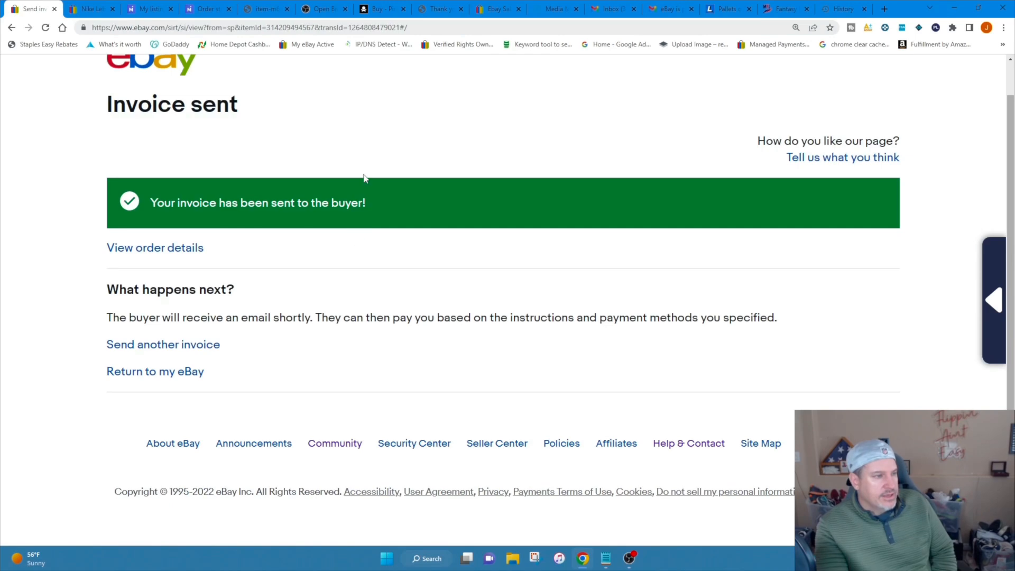
Review the sold Nike Lebron listing's Authenticity Guarantee video preview and label, then return to its main photo.
{"action": "left_click", "coordinate": [90, 8]}
{"action": "scroll", "coordinate": [233, 158], "scroll_direction": "down", "scroll_amount": 3}
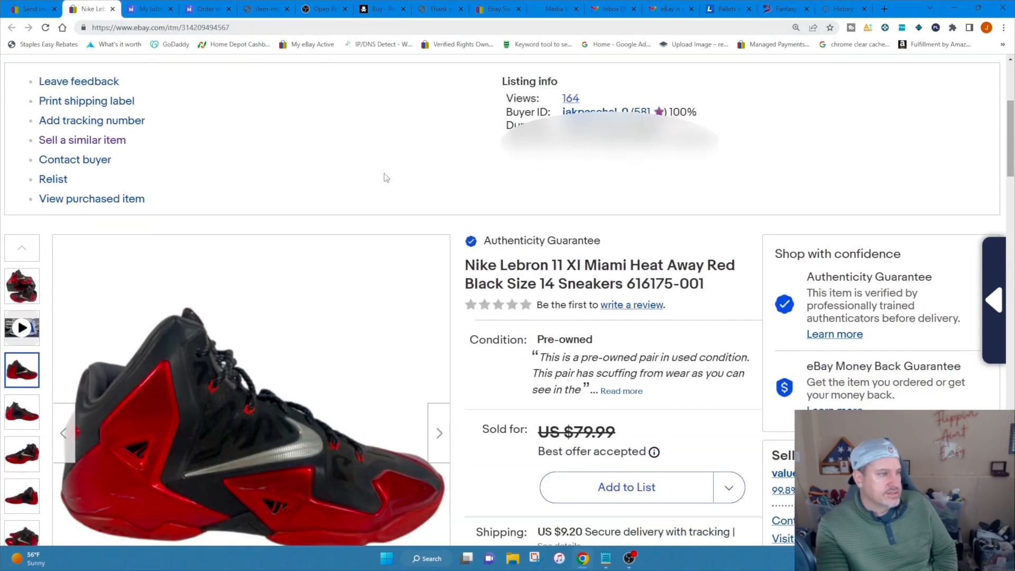
{"action": "scroll", "coordinate": [382, 178], "scroll_direction": "down", "scroll_amount": 2}
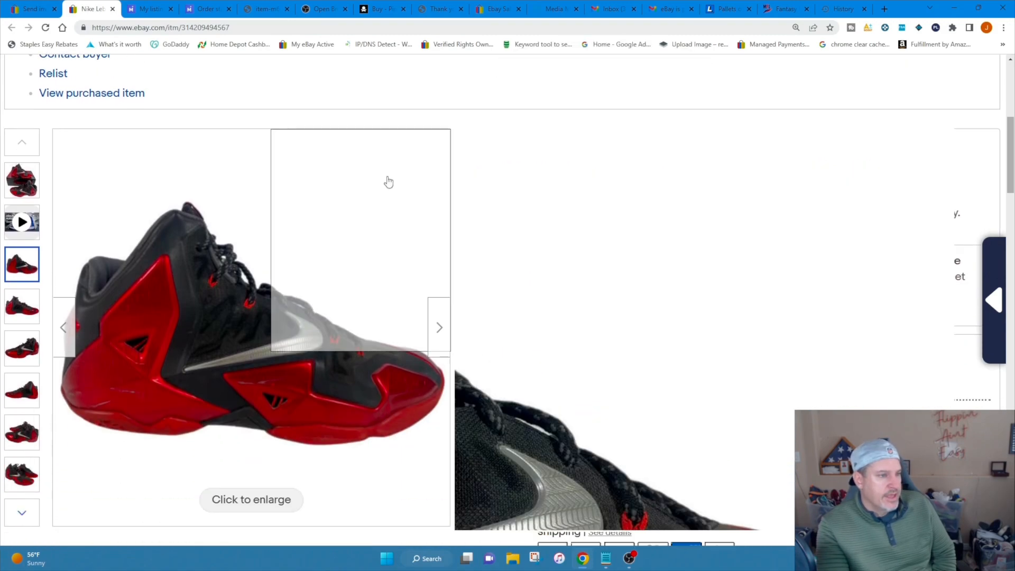
{"action": "scroll", "coordinate": [527, 254], "scroll_direction": "down", "scroll_amount": 2}
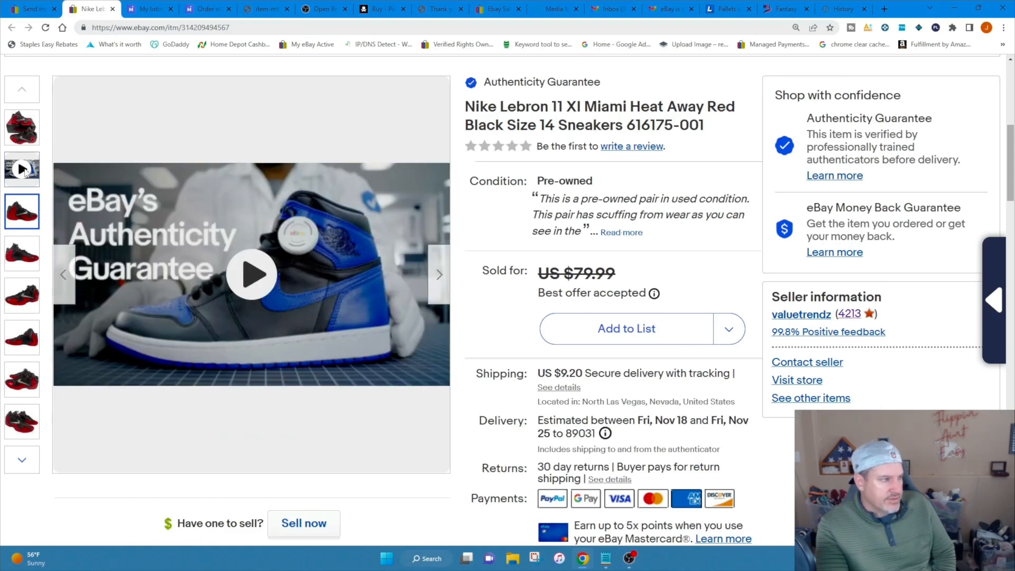
{"action": "left_click", "coordinate": [33, 173]}
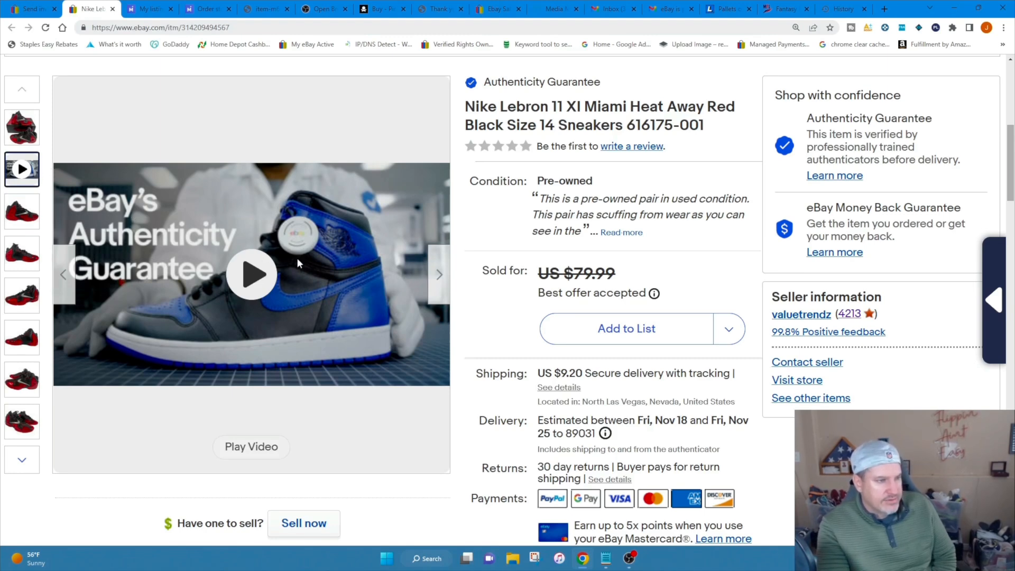
{"action": "scroll", "coordinate": [752, 161], "scroll_direction": "up", "scroll_amount": 2}
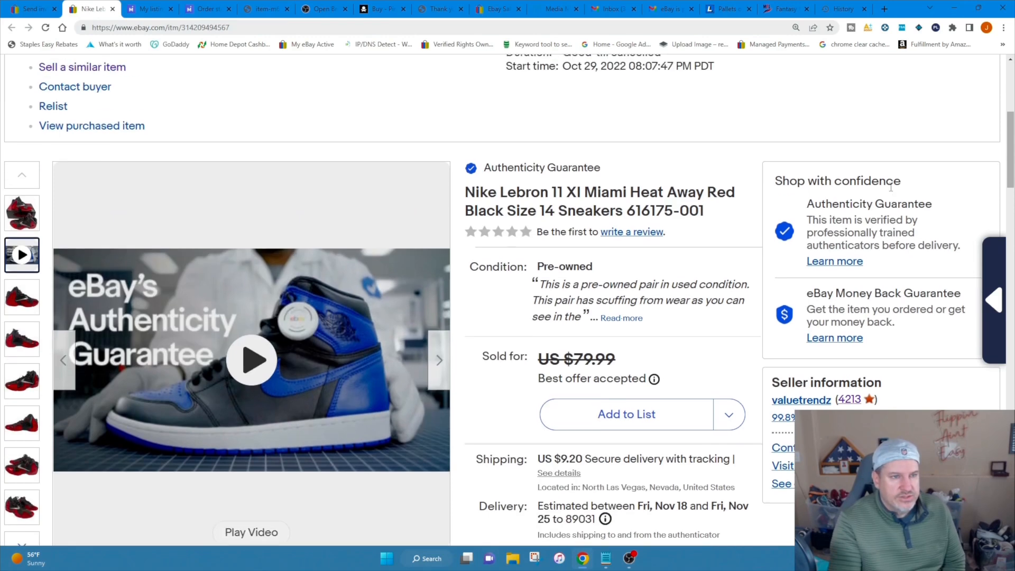
{"action": "left_click_drag", "start_coordinate": [465, 189], "coordinate": [629, 194]}
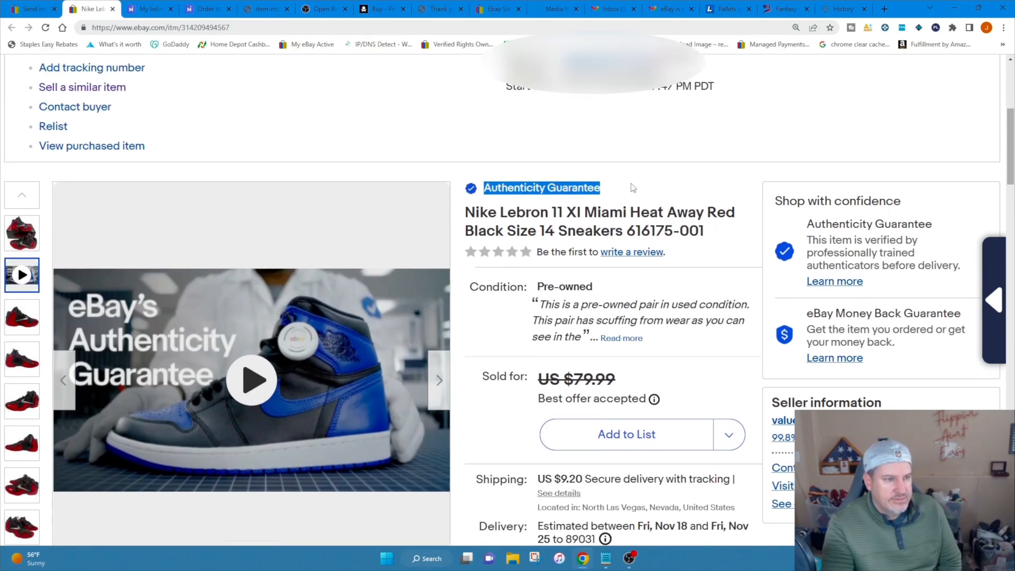
{"action": "left_click", "coordinate": [632, 188]}
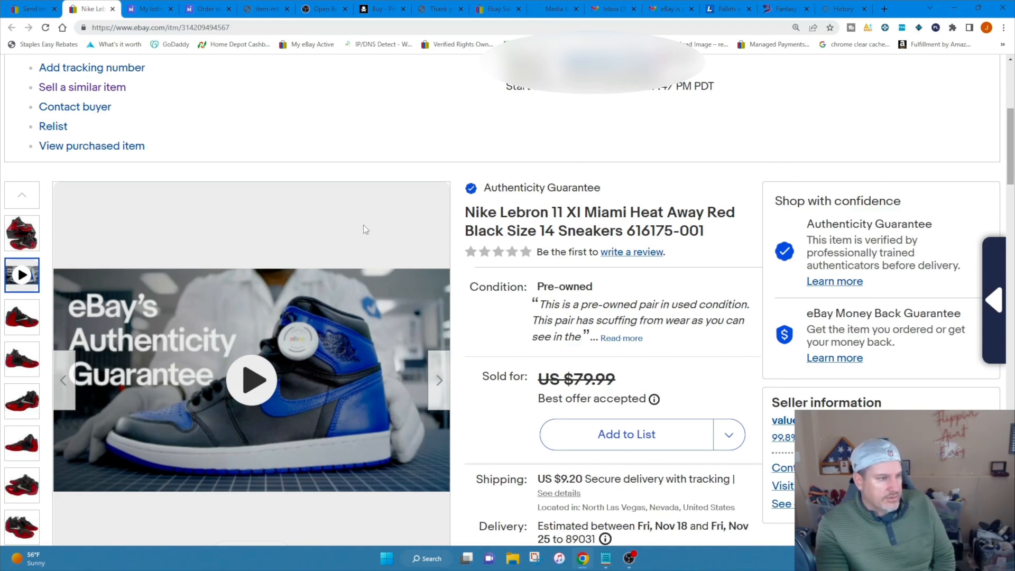
{"action": "left_click", "coordinate": [20, 234]}
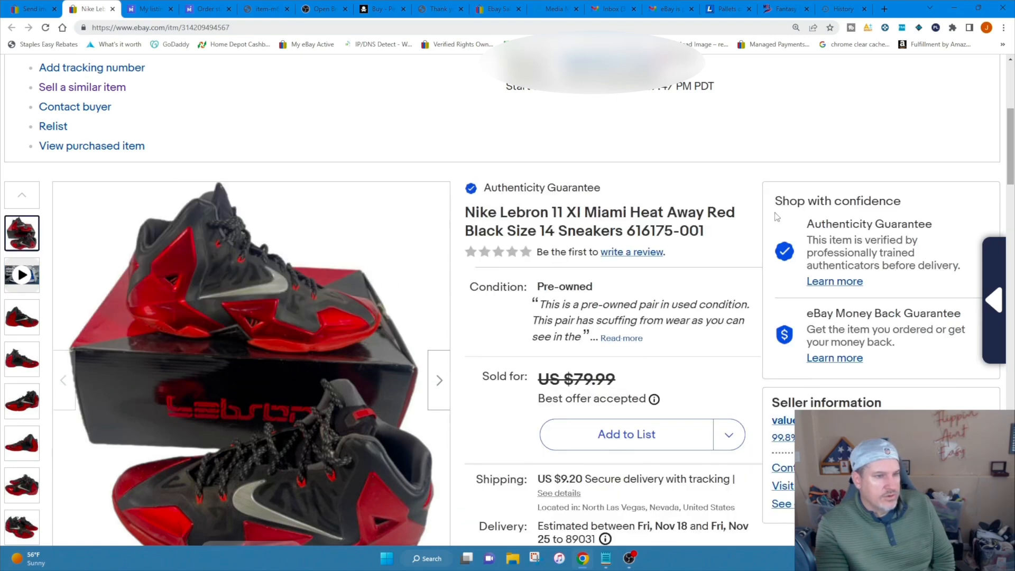
{"action": "scroll", "coordinate": [776, 218], "scroll_direction": "down", "scroll_amount": 1}
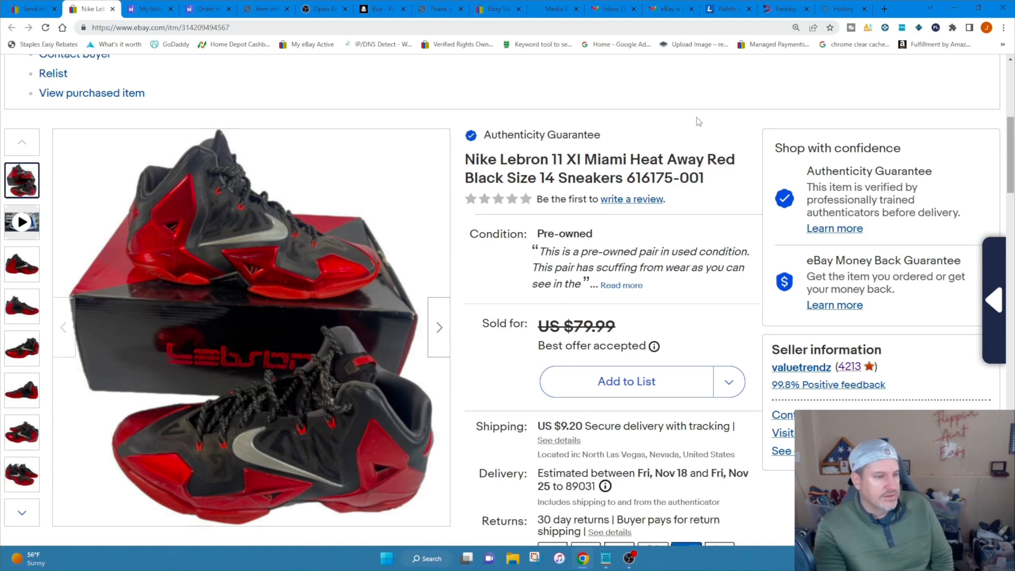
{"action": "scroll", "coordinate": [360, 134], "scroll_direction": "up", "scroll_amount": 2}
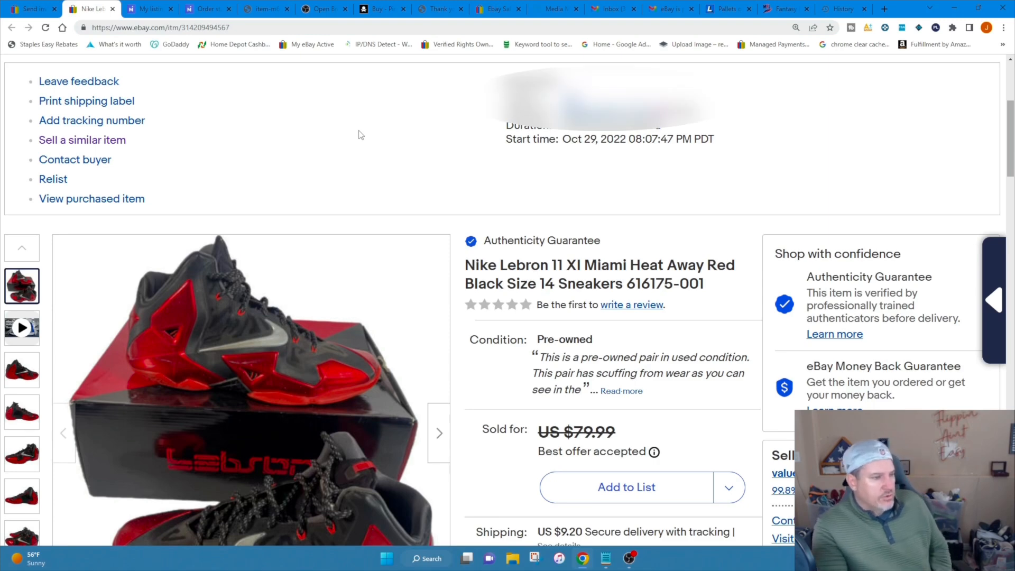
{"action": "scroll", "coordinate": [365, 136], "scroll_direction": "down", "scroll_amount": 2}
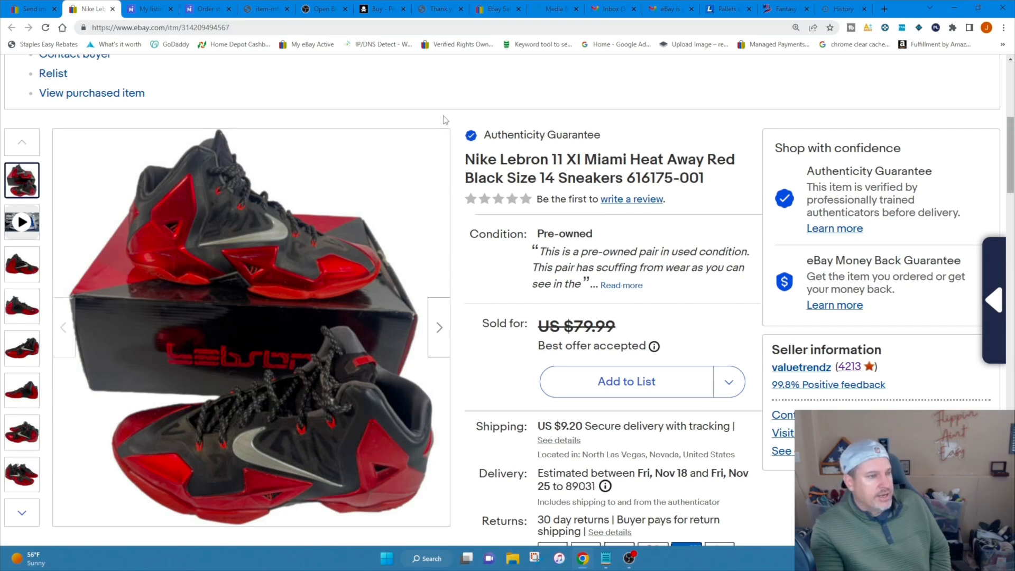
{"action": "scroll", "coordinate": [451, 111], "scroll_direction": "up", "scroll_amount": 2}
{"action": "scroll", "coordinate": [453, 118], "scroll_direction": "down", "scroll_amount": 2}
{"action": "scroll", "coordinate": [459, 125], "scroll_direction": "up", "scroll_amount": 2}
{"action": "scroll", "coordinate": [428, 155], "scroll_direction": "up", "scroll_amount": 2}
{"action": "scroll", "coordinate": [410, 192], "scroll_direction": "down", "scroll_amount": 3}
{"action": "scroll", "coordinate": [354, 200], "scroll_direction": "up", "scroll_amount": 2}
{"action": "scroll", "coordinate": [324, 208], "scroll_direction": "down", "scroll_amount": 2}
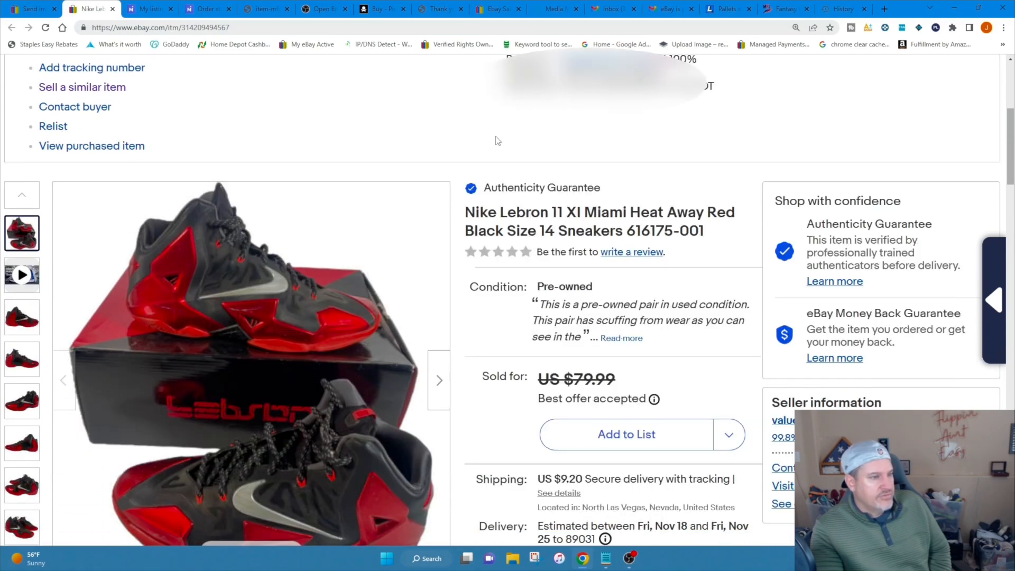
{"action": "scroll", "coordinate": [444, 132], "scroll_direction": "down", "scroll_amount": 1}
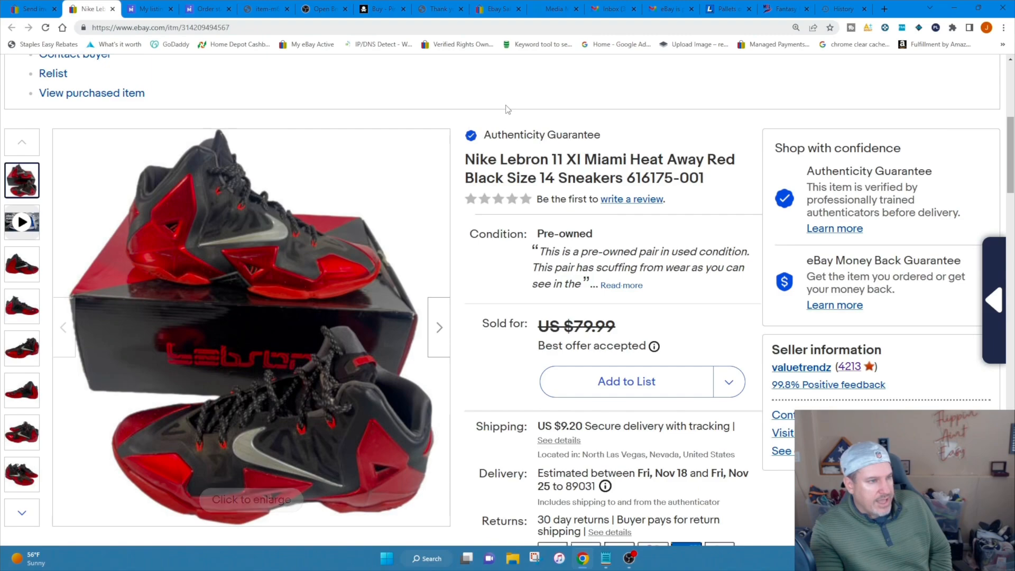
Start a similar-item listing from the sold Nike Lebron sneakers in a new tab and switch to that draft.
{"action": "scroll", "coordinate": [343, 174], "scroll_direction": "up", "scroll_amount": 3}
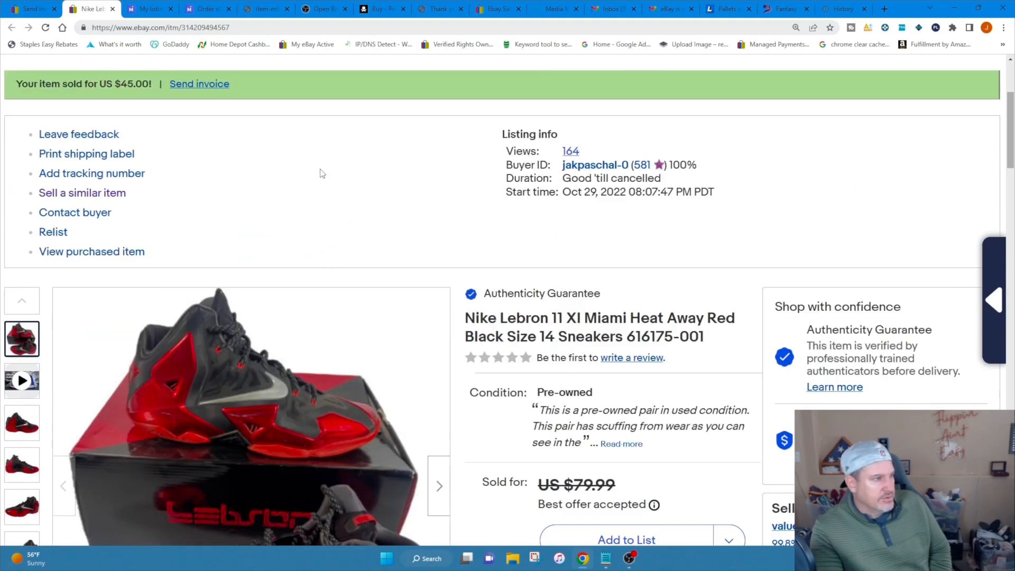
{"action": "right_click", "coordinate": [86, 194]}
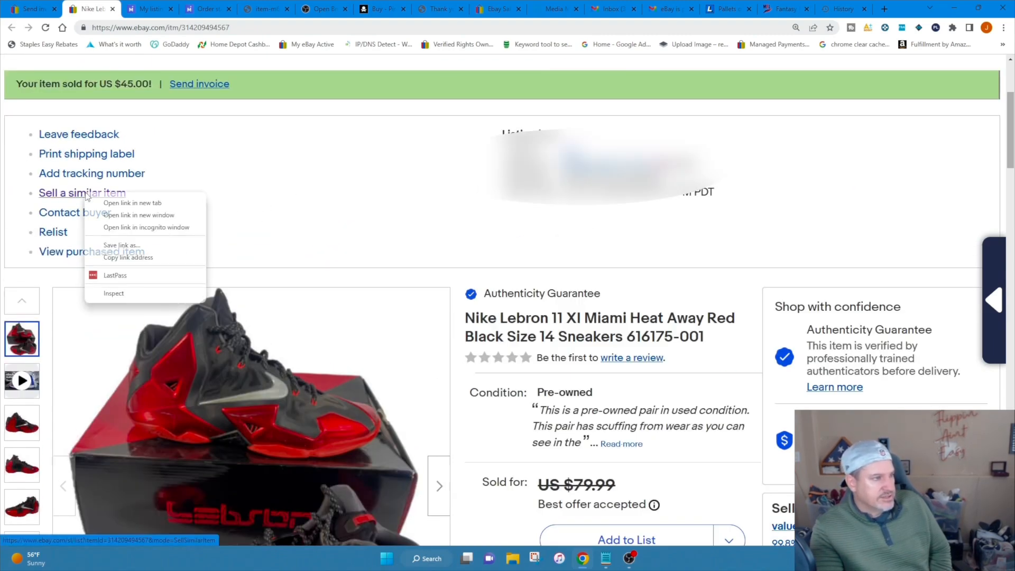
{"action": "left_click", "coordinate": [155, 204]}
{"action": "left_click", "coordinate": [138, 9]}
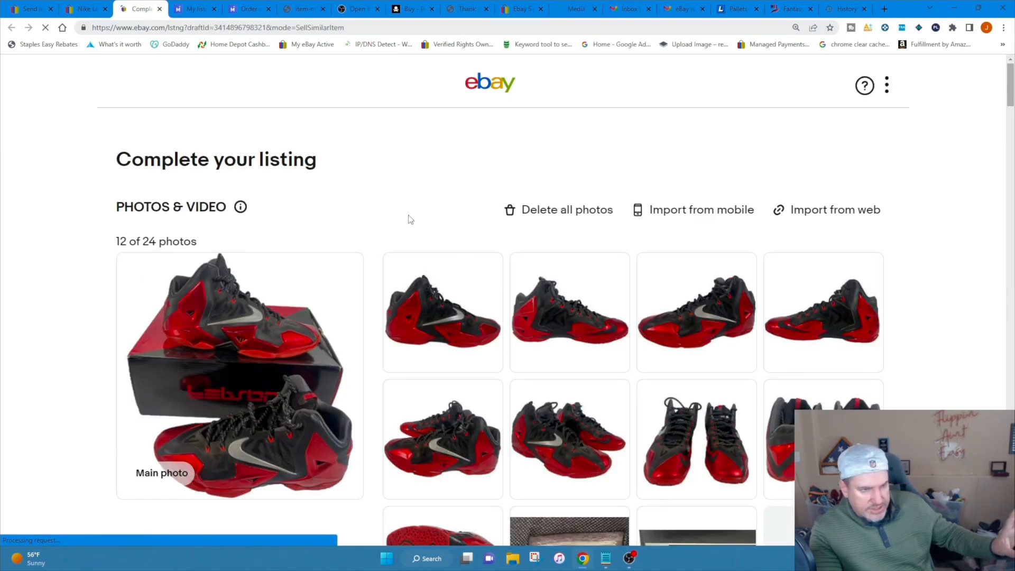
Examine the draft listing down to its shipping policy, package details and domestic shipping note about Authenticity Guarantee.
{"action": "scroll", "coordinate": [366, 218], "scroll_direction": "down", "scroll_amount": 20}
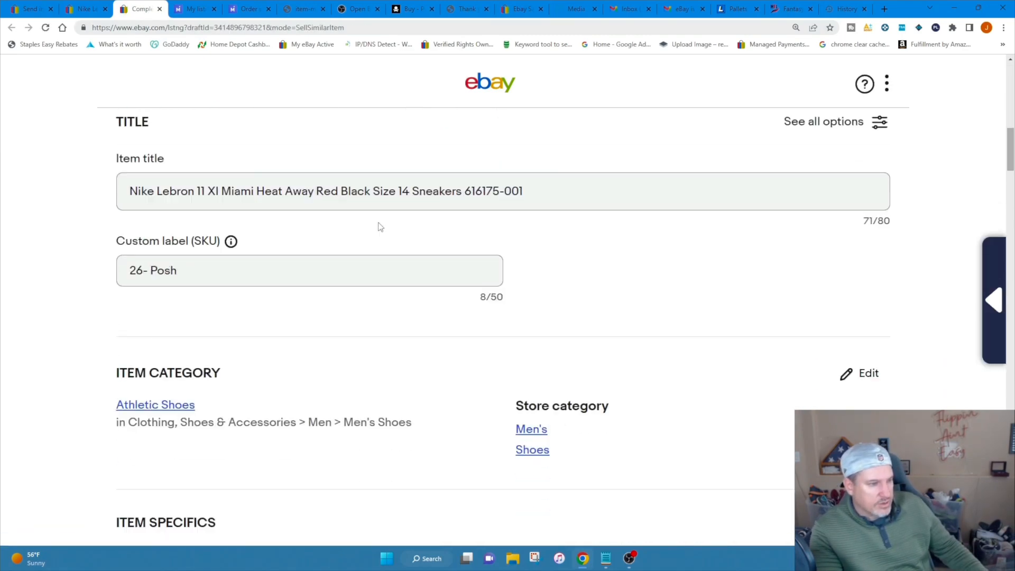
{"action": "scroll", "coordinate": [374, 228], "scroll_direction": "down", "scroll_amount": 16}
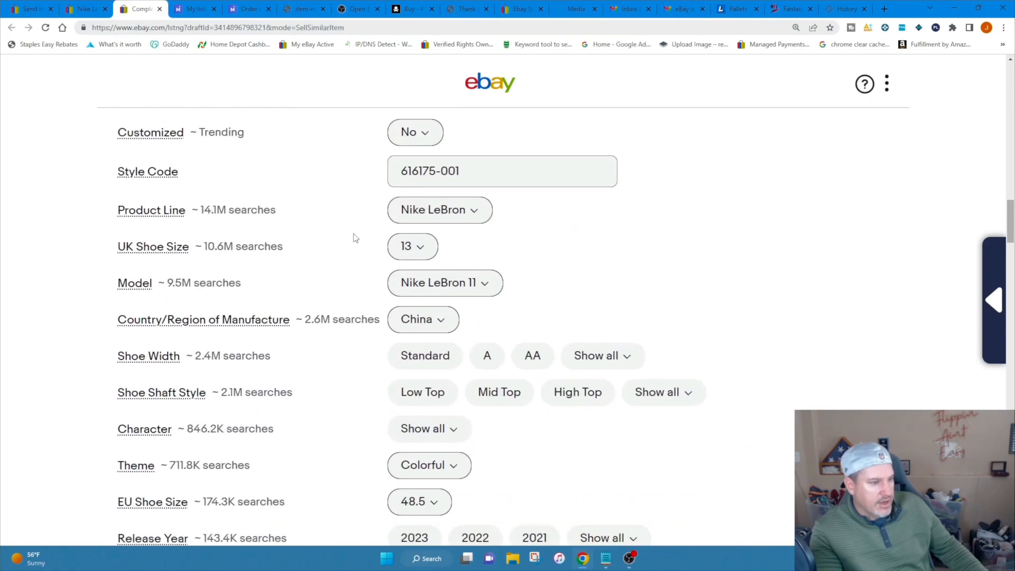
{"action": "scroll", "coordinate": [352, 259], "scroll_direction": "down", "scroll_amount": 18}
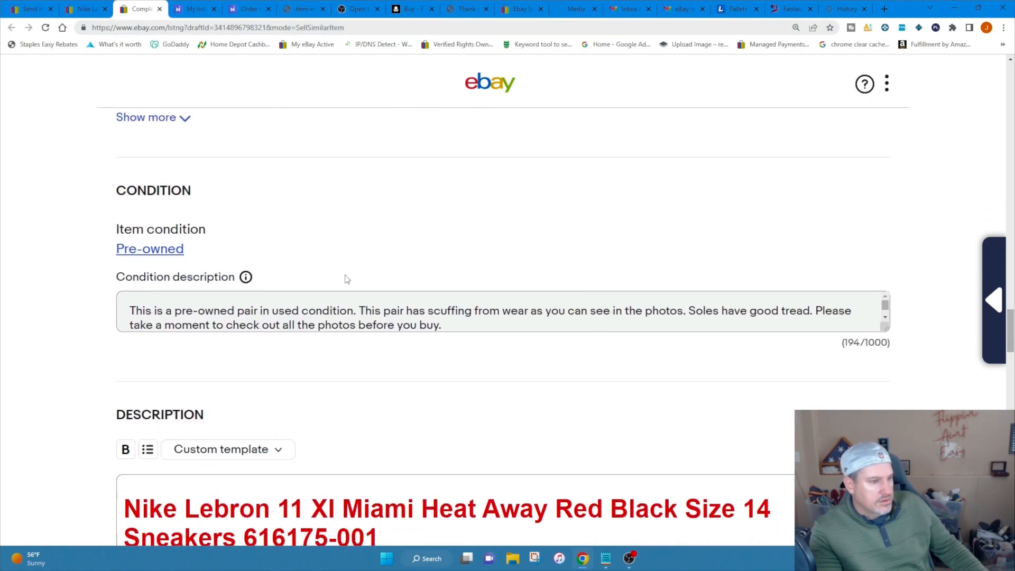
{"action": "scroll", "coordinate": [346, 284], "scroll_direction": "down", "scroll_amount": 4}
{"action": "scroll", "coordinate": [346, 288], "scroll_direction": "up", "scroll_amount": 2}
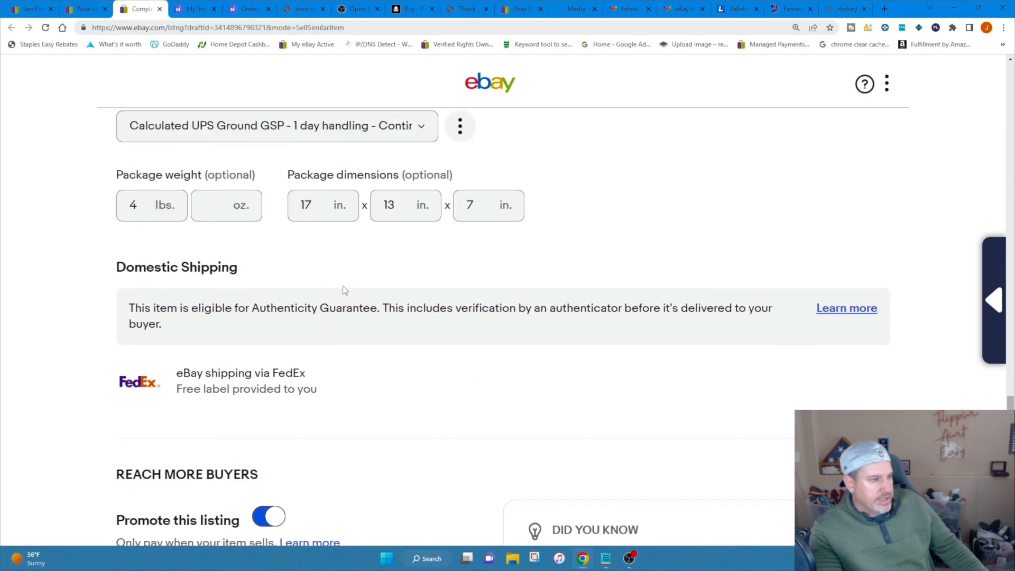
{"action": "scroll", "coordinate": [195, 356], "scroll_direction": "up", "scroll_amount": 2}
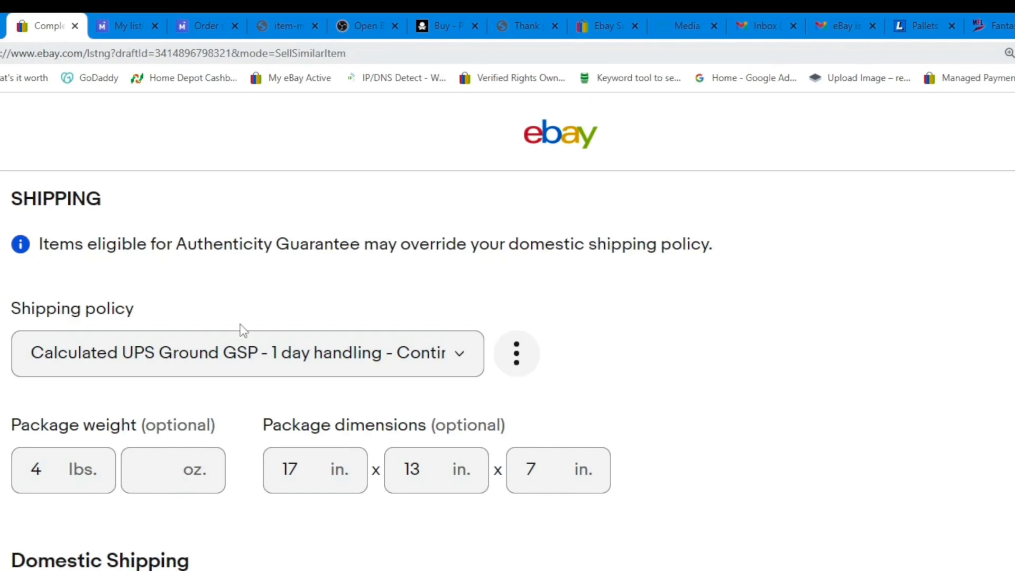
{"action": "scroll", "coordinate": [46, 344], "scroll_direction": "down", "scroll_amount": 3}
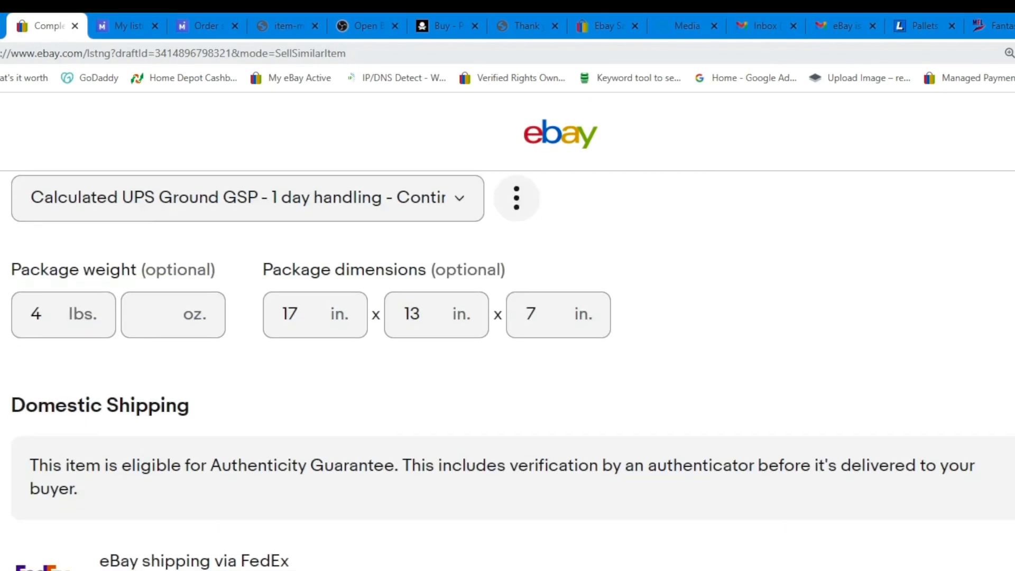
{"action": "scroll", "coordinate": [508, 317], "scroll_direction": "down", "scroll_amount": 2}
{"action": "scroll", "coordinate": [507, 317], "scroll_direction": "up", "scroll_amount": 1}
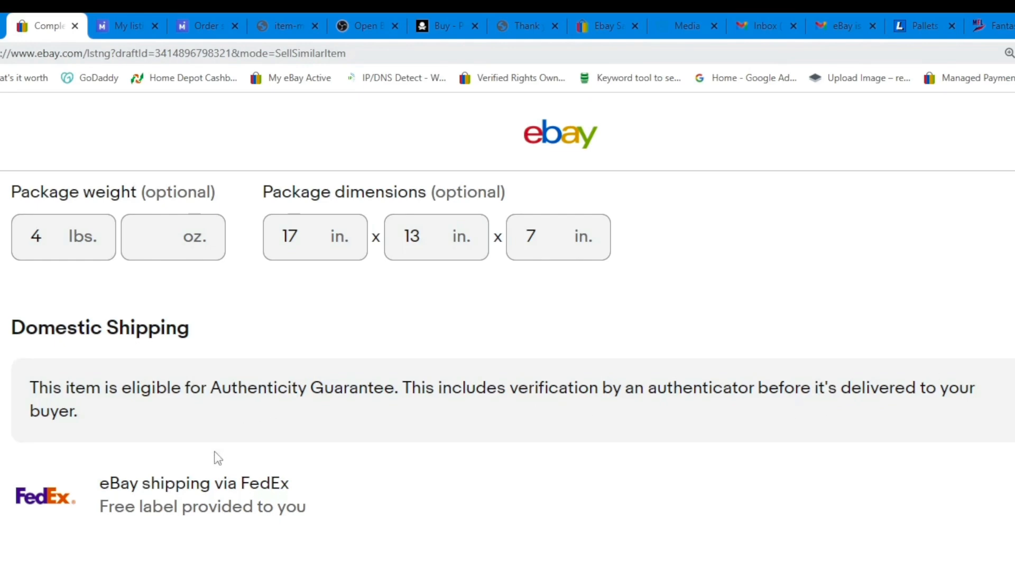
Highlight the eBay shipping via FedEx option and its free label line under Domestic Shipping, and clear the selection.
{"action": "left_click_drag", "start_coordinate": [2, 492], "coordinate": [305, 485]}
{"action": "left_click", "coordinate": [60, 516]}
{"action": "left_click_drag", "start_coordinate": [96, 511], "coordinate": [342, 518]}
{"action": "left_click", "coordinate": [386, 473]}
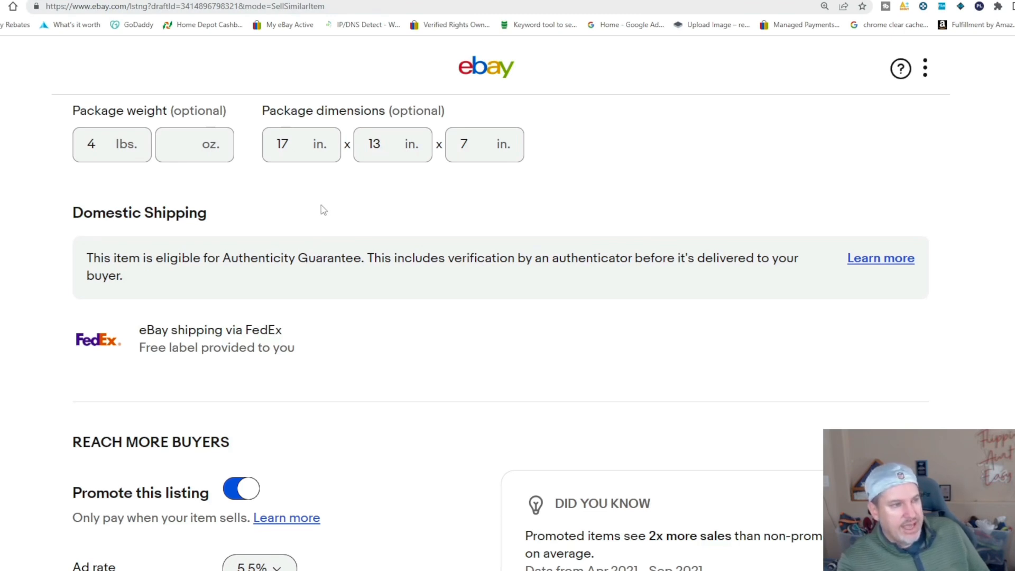
Look back over the draft up to its photos and return to the invoice confirmation page.
{"action": "scroll", "coordinate": [331, 208], "scroll_direction": "up", "scroll_amount": 10}
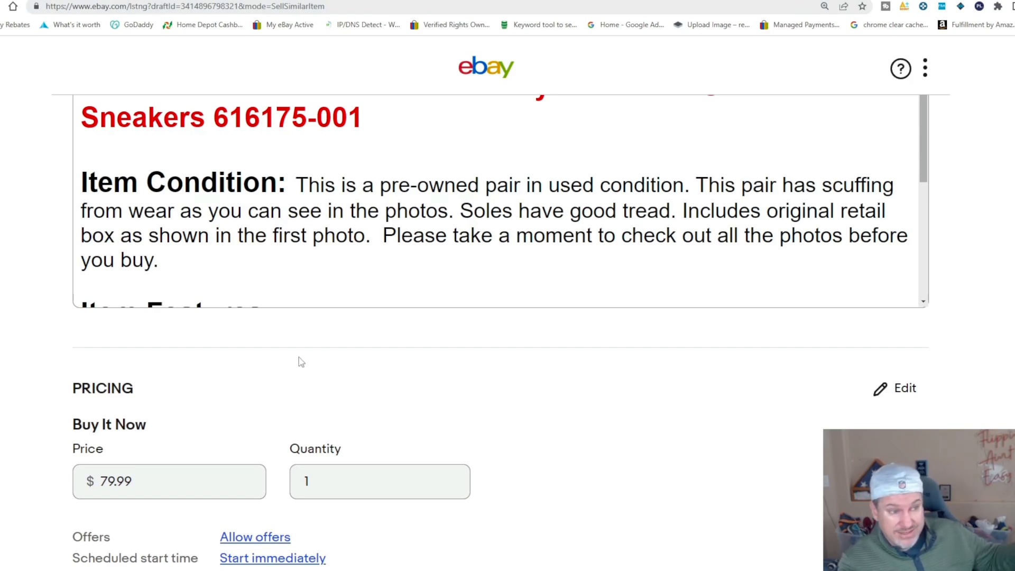
{"action": "scroll", "coordinate": [298, 355], "scroll_direction": "up", "scroll_amount": 20}
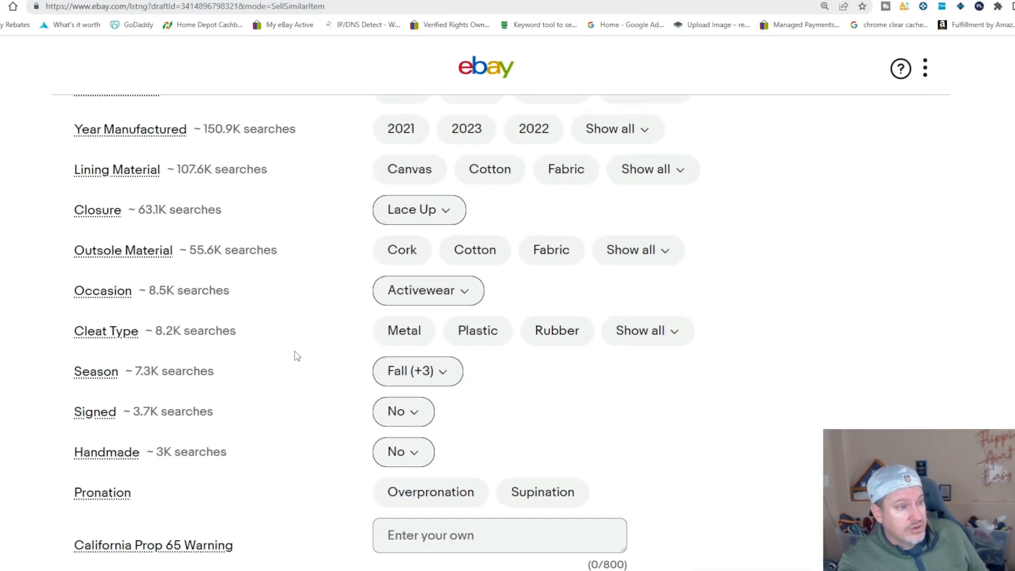
{"action": "scroll", "coordinate": [298, 352], "scroll_direction": "up", "scroll_amount": 20}
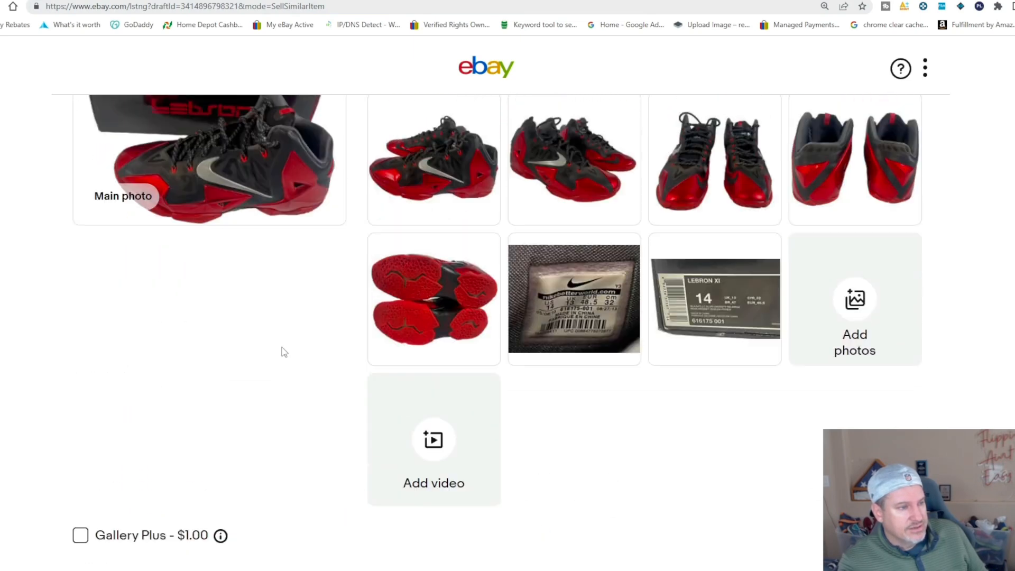
{"action": "scroll", "coordinate": [285, 351], "scroll_direction": "up", "scroll_amount": 2}
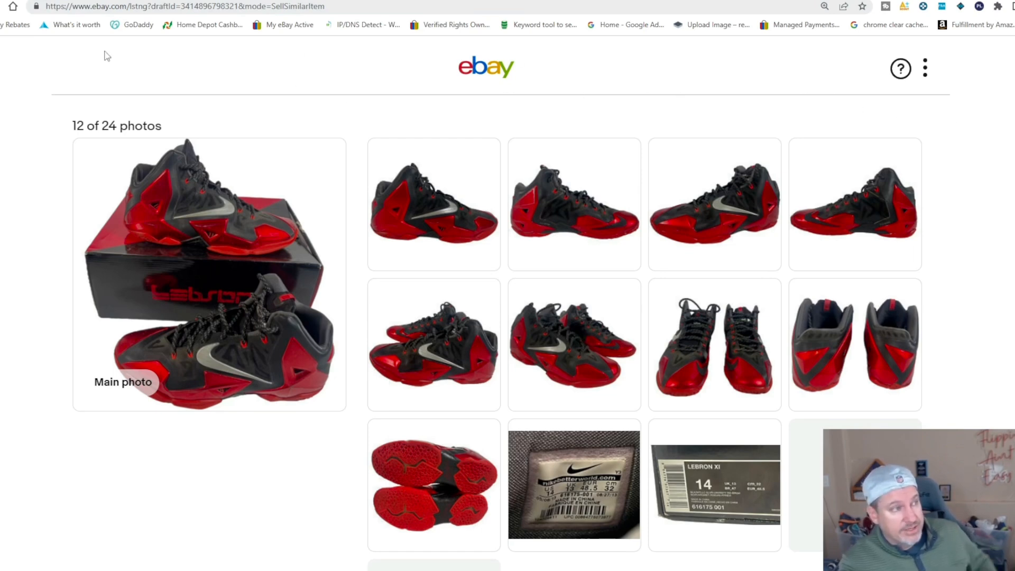
{"action": "key", "text": "ctrl+shift+Tab"}
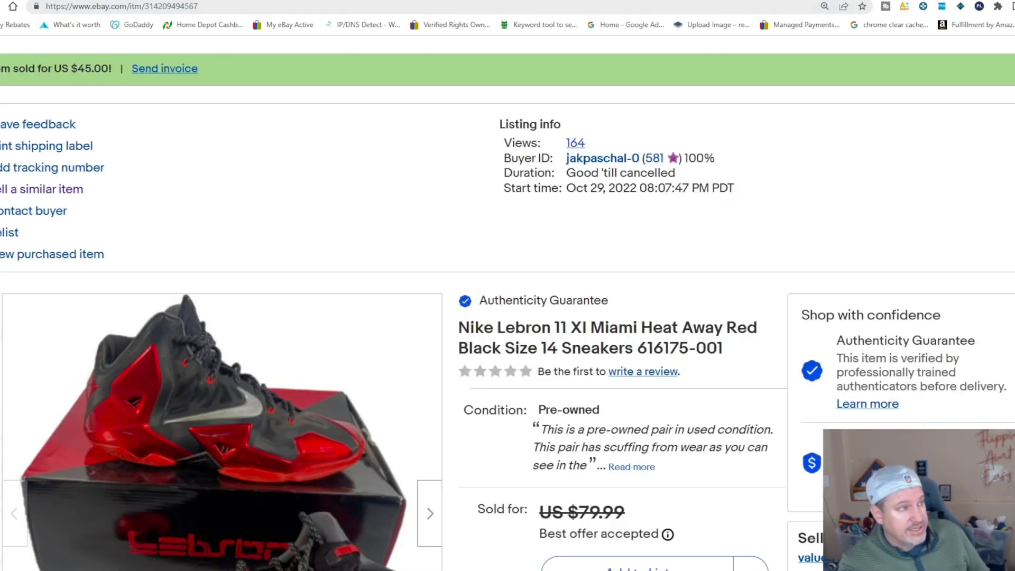
{"action": "left_click", "coordinate": [22, 0]}
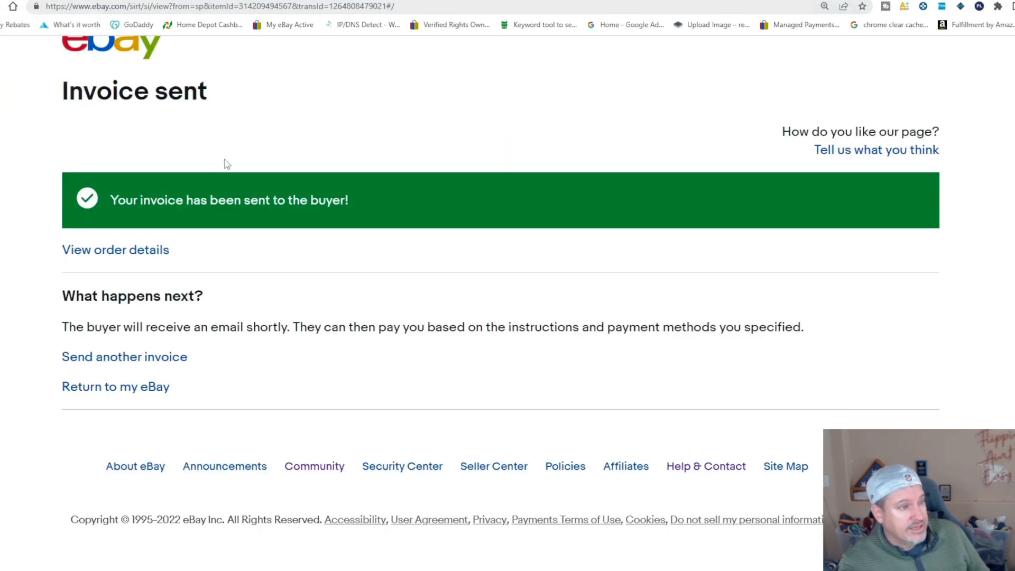